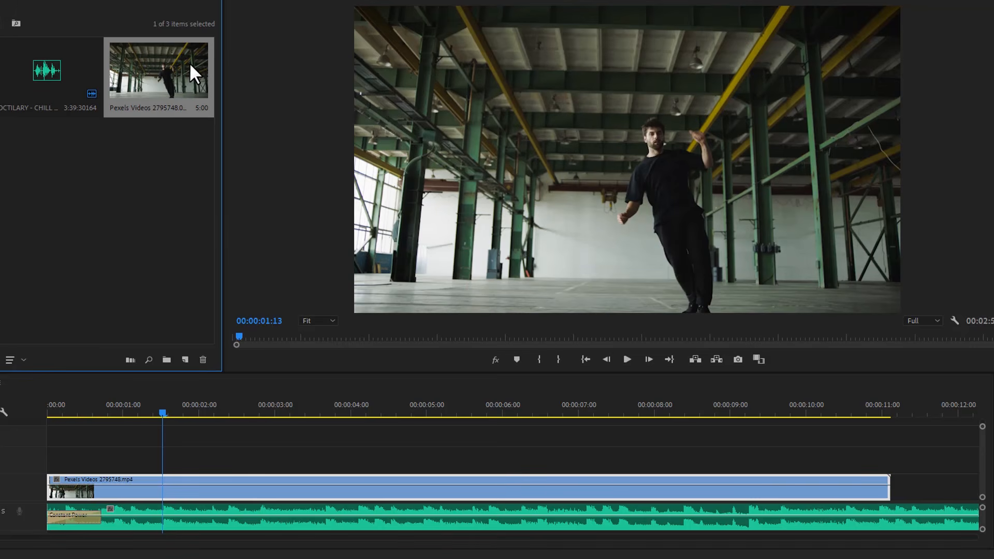
- Place the exported still on track V2 at 00:00:01:13 and open it for editing in Adobe Photoshop
drag(194, 231, 202, 462)
right_click(203, 462)
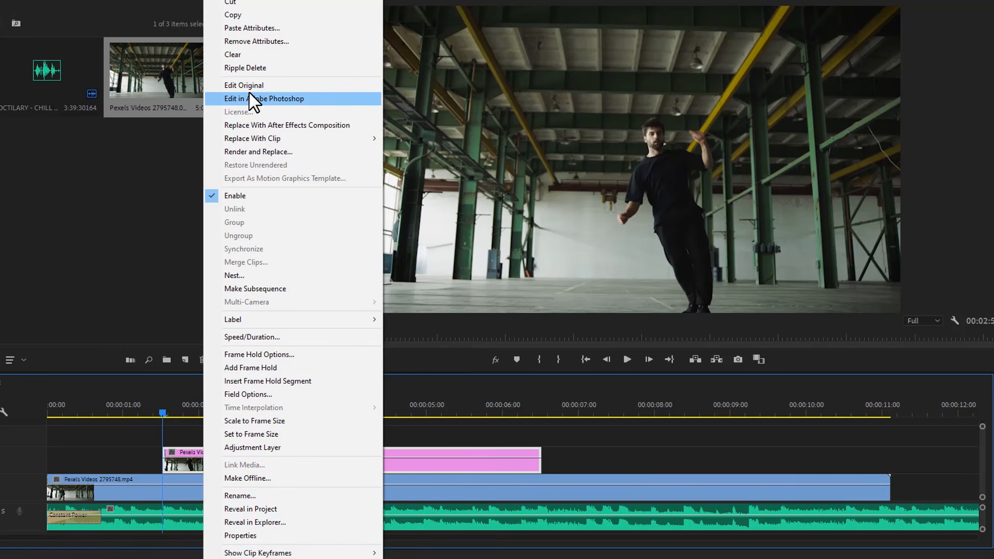
click(315, 98)
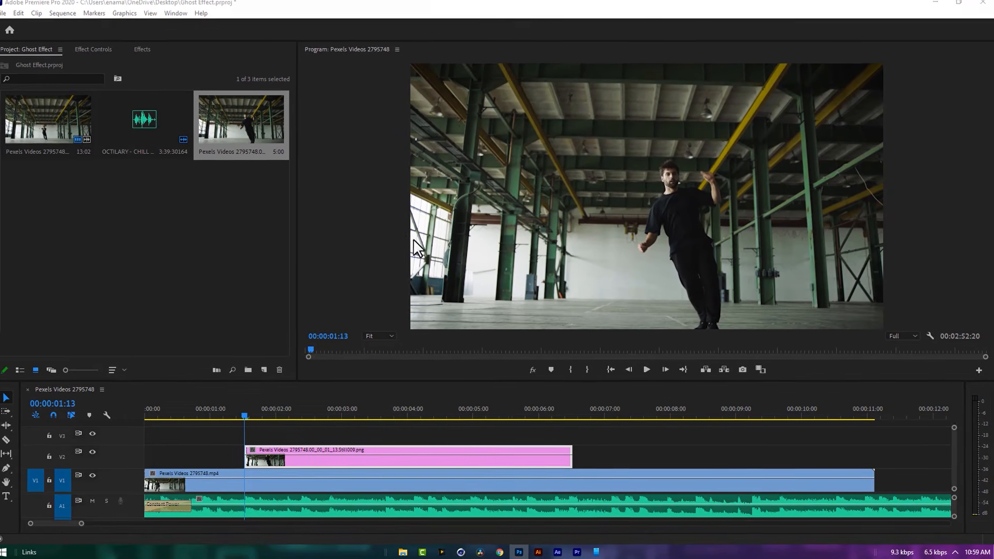
click(519, 552)
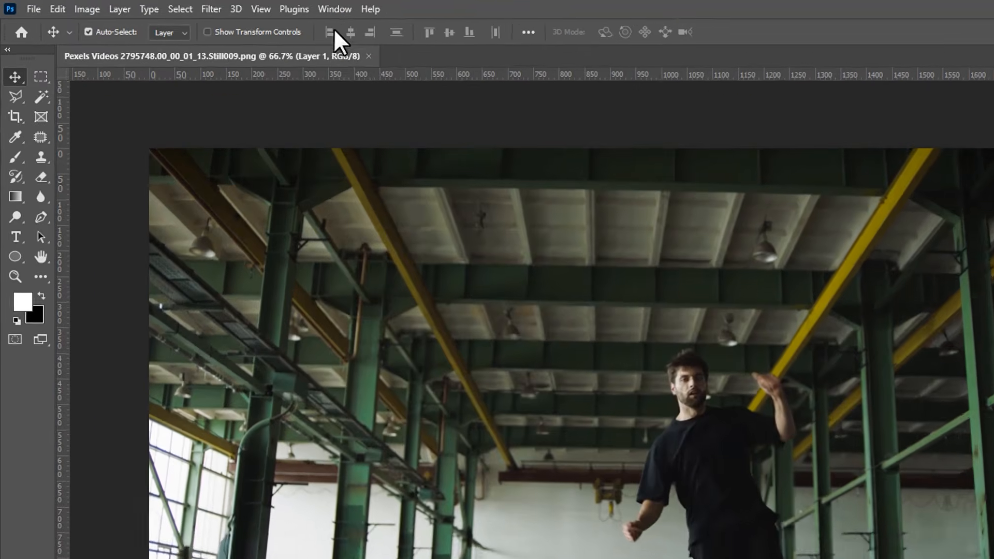
- Show the layer's properties and remove the background around the dancer with the Remove Background quick action
click(226, 6)
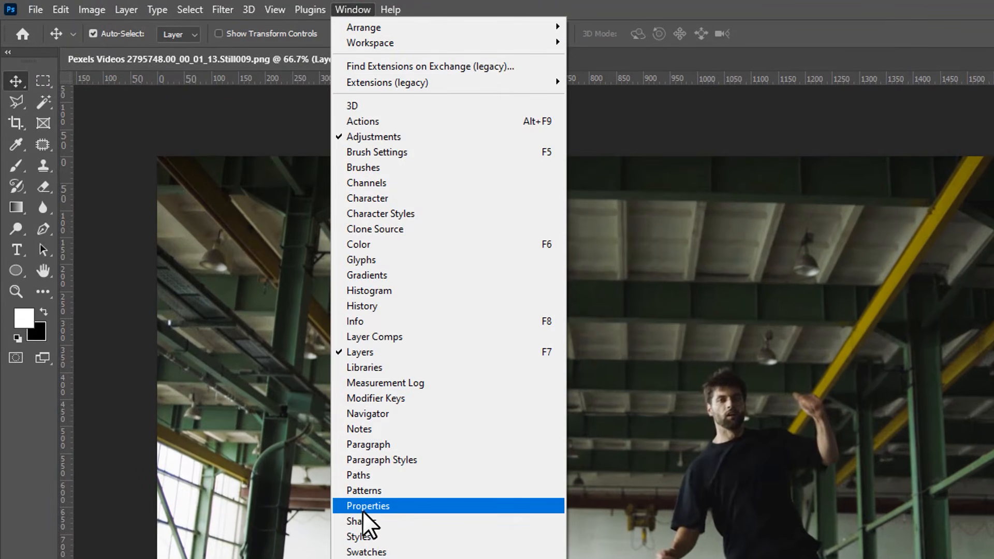
click(427, 508)
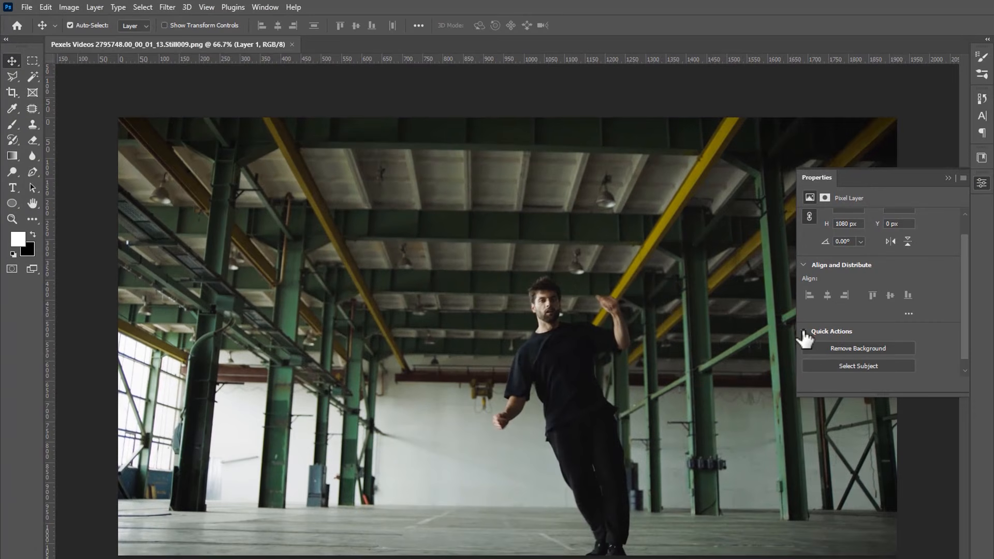
click(883, 348)
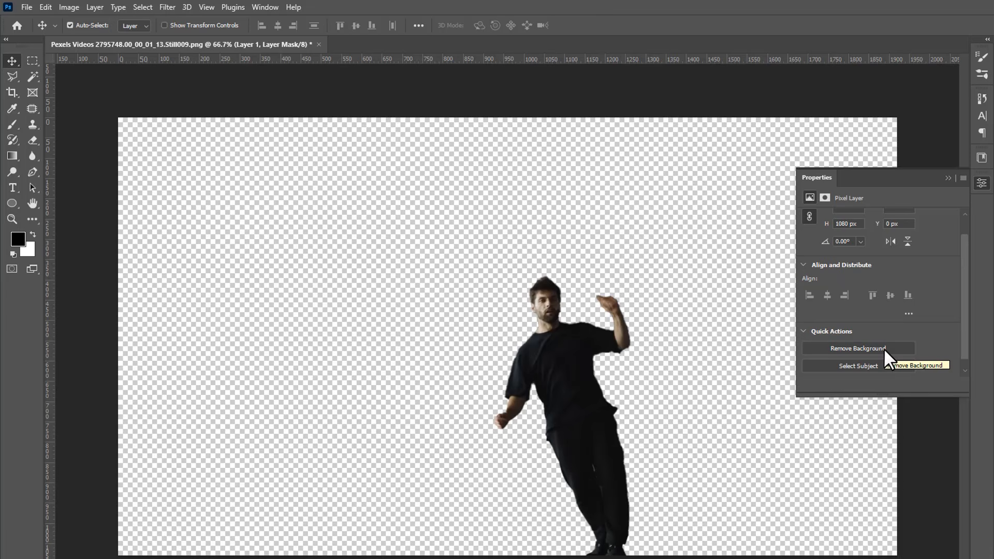
- Save the cut-out PNG and return to the Premiere Pro timeline at 00:00:01:13
click(31, 6)
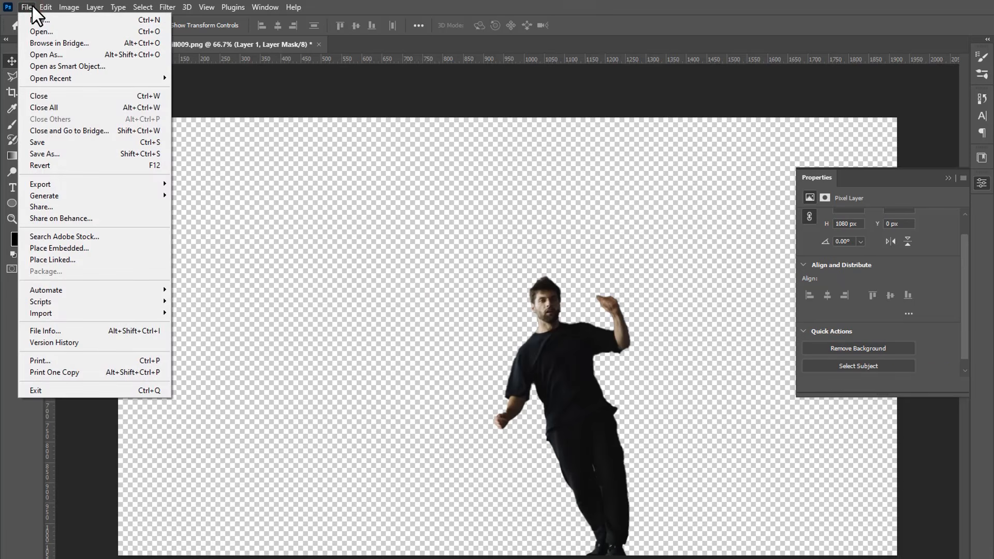
click(74, 143)
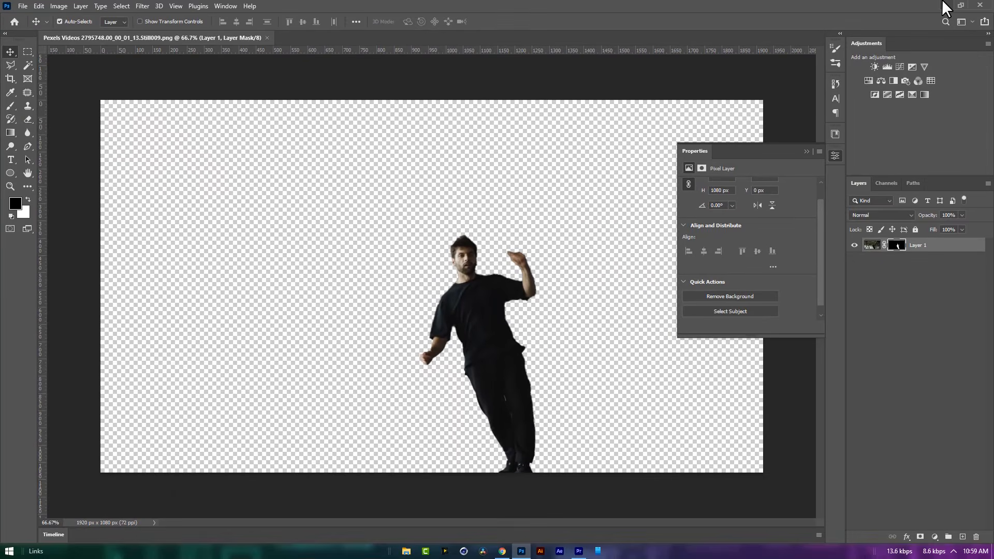
click(942, 7)
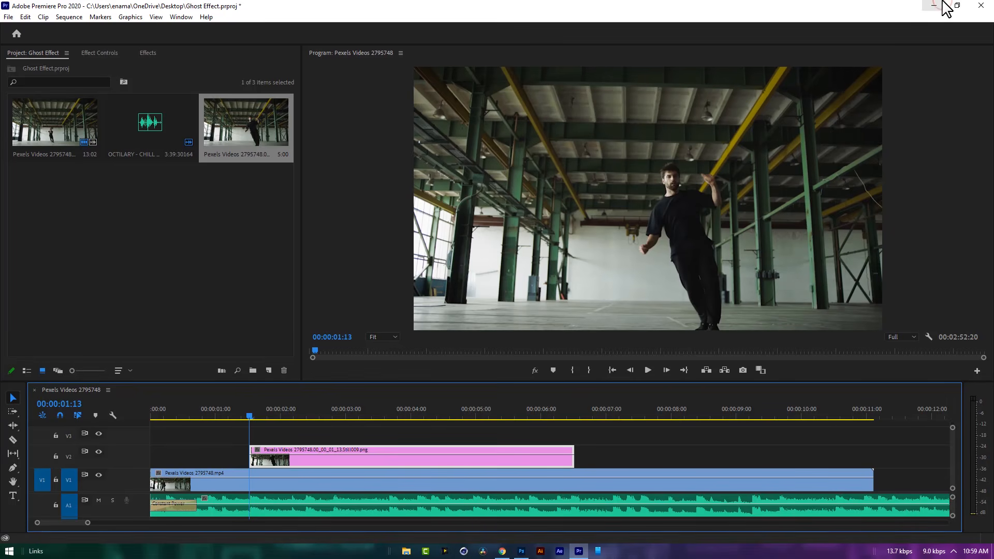
mouse_move(253, 415)
mouse_down()
mouse_move(316, 419)
mouse_move(249, 432)
mouse_up()
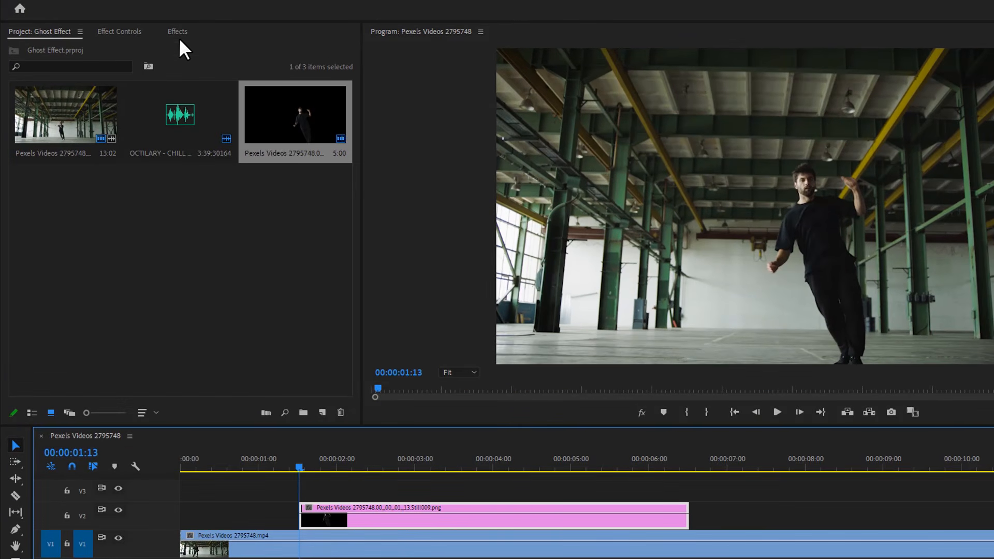
- Find the Transform effect under Distort and apply it to the still clip on V2
click(179, 36)
click(101, 47)
text(TRANSFOR)
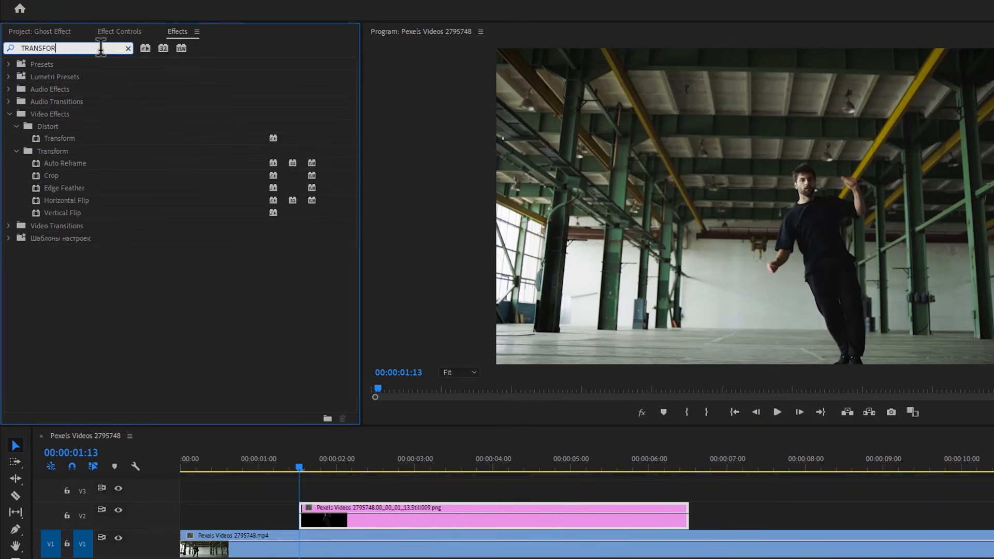
drag(59, 138, 336, 518)
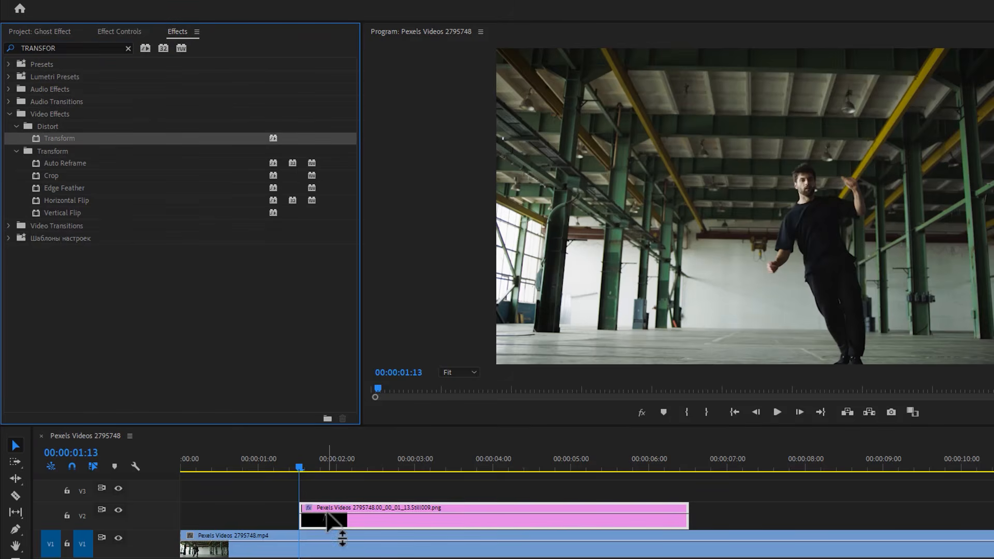
- Find the Gaussian Blur video effect and apply it to the still clip on V2
click(128, 48)
click(99, 48)
text(Gauss)
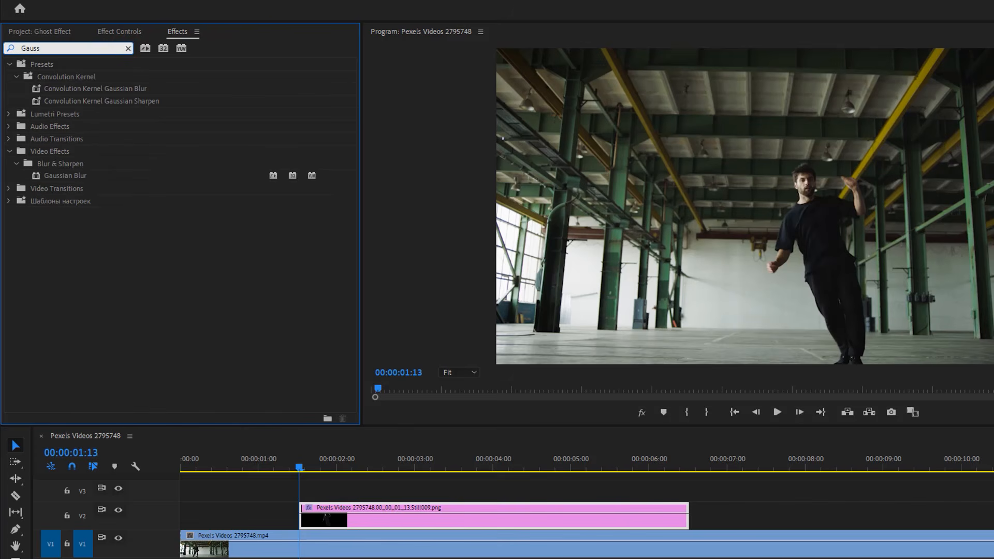
drag(62, 177, 333, 515)
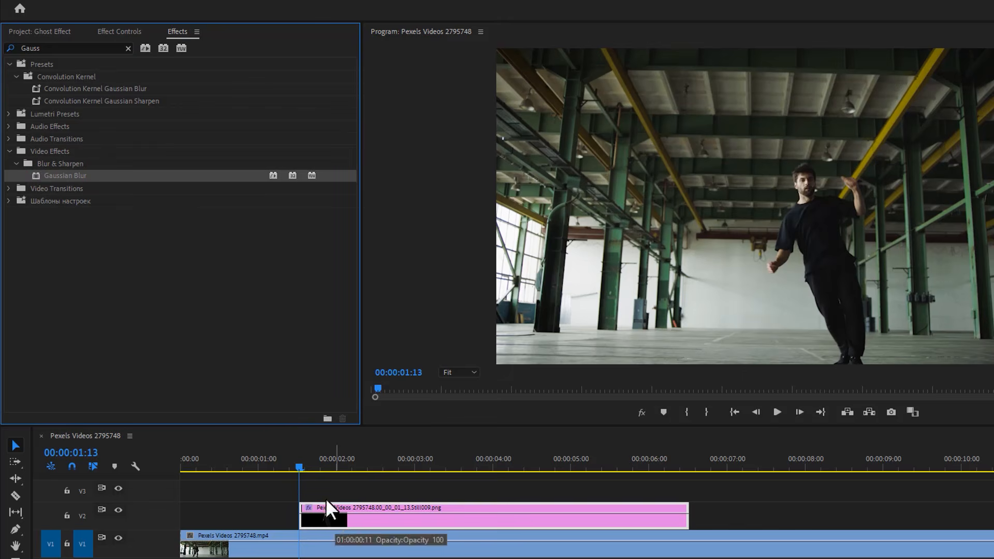
- Keyframe the Transform effect's Position at 00:00:01:13, and five frames further on set its horizontal value to 1978
click(124, 29)
drag(353, 158, 342, 256)
click(65, 145)
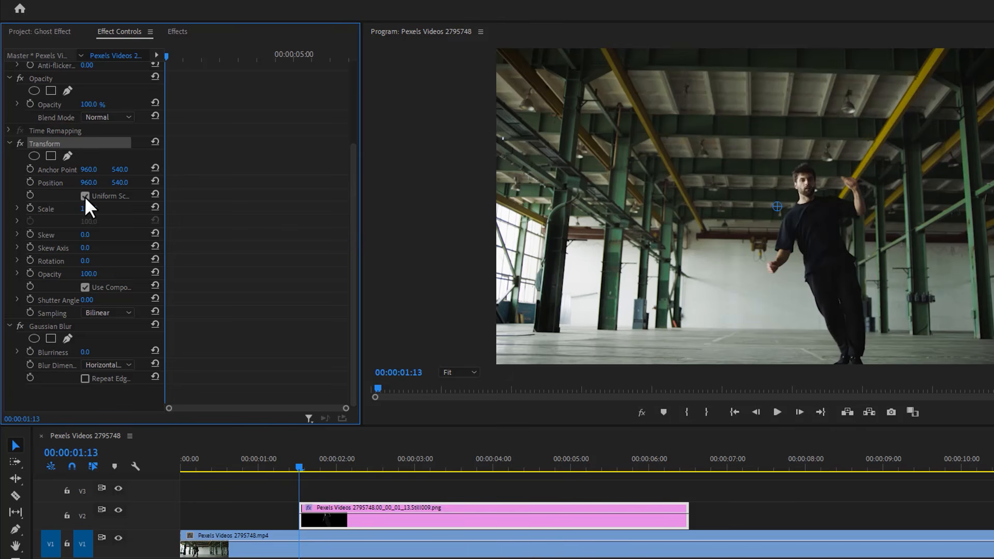
click(29, 181)
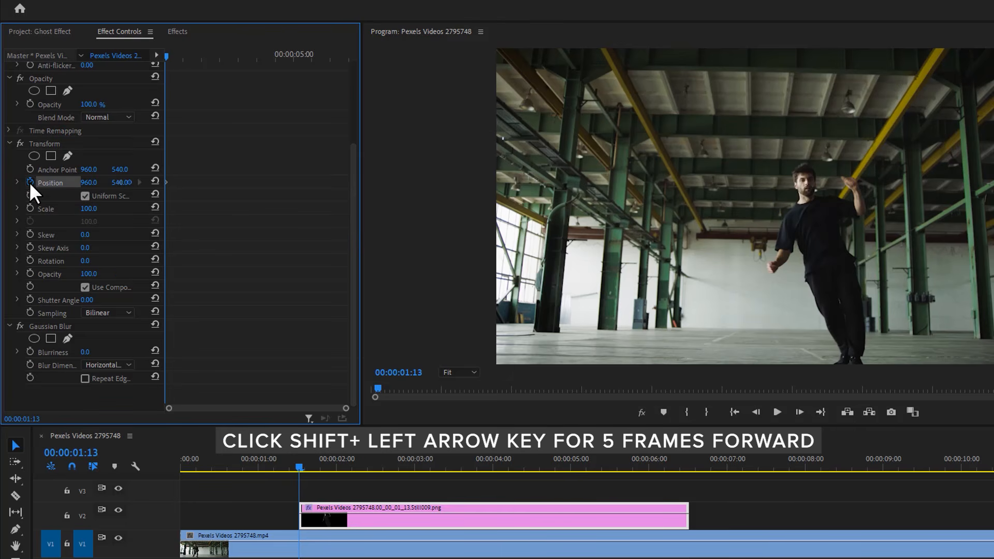
key(shift+Right)
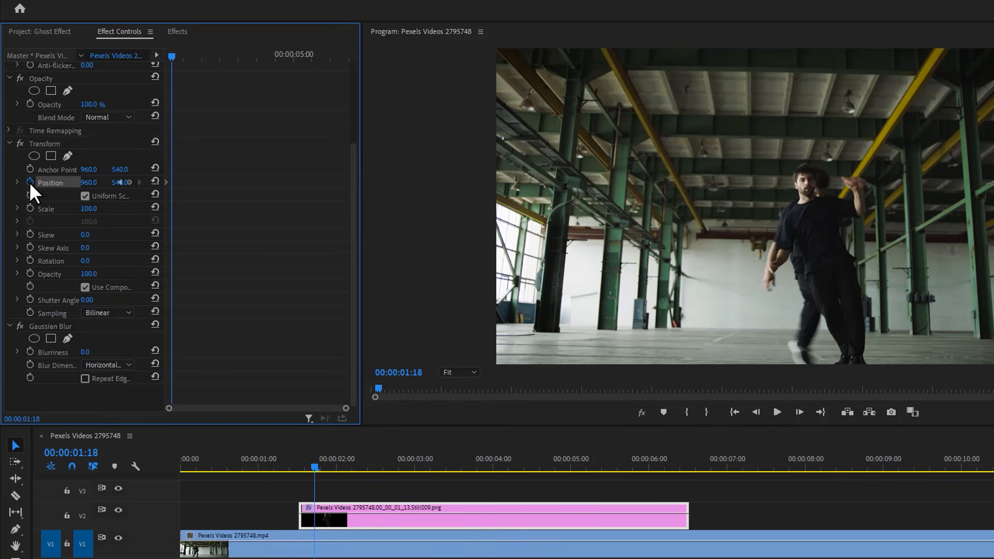
drag(86, 185, 505, 186)
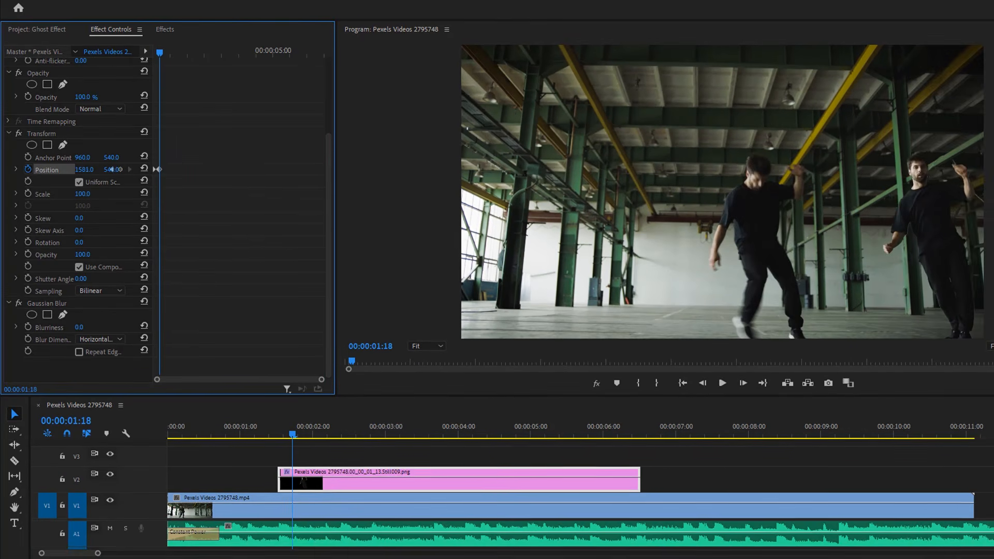
drag(111, 170, 113, 170)
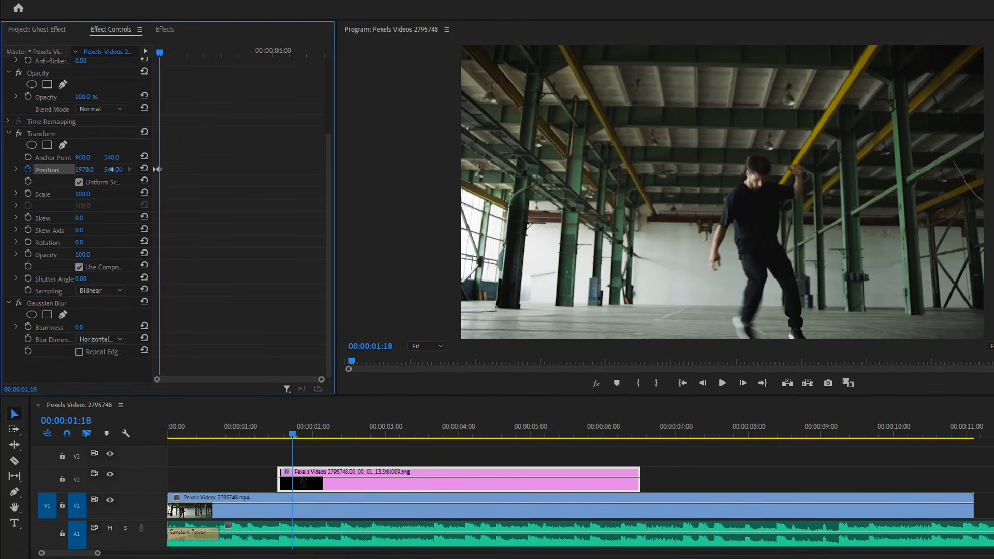
- Set the Transform effect's Shutter Angle to 60
click(81, 279)
text(60)
key(Return)
- At 00:00:01:15, set the Gaussian Blur's Blurriness to 20 and the still clip's blend mode to Color Dodge
click(283, 433)
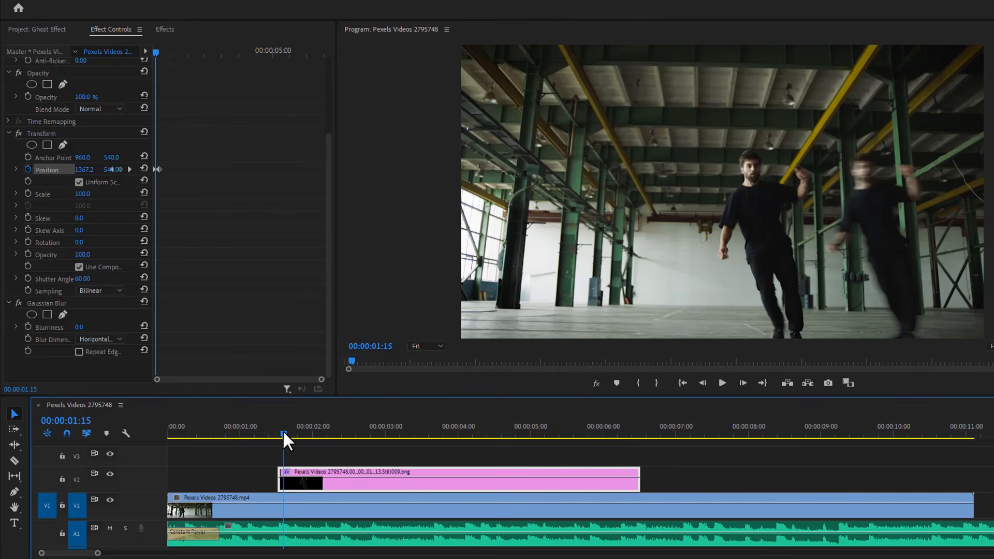
click(79, 327)
text(20)
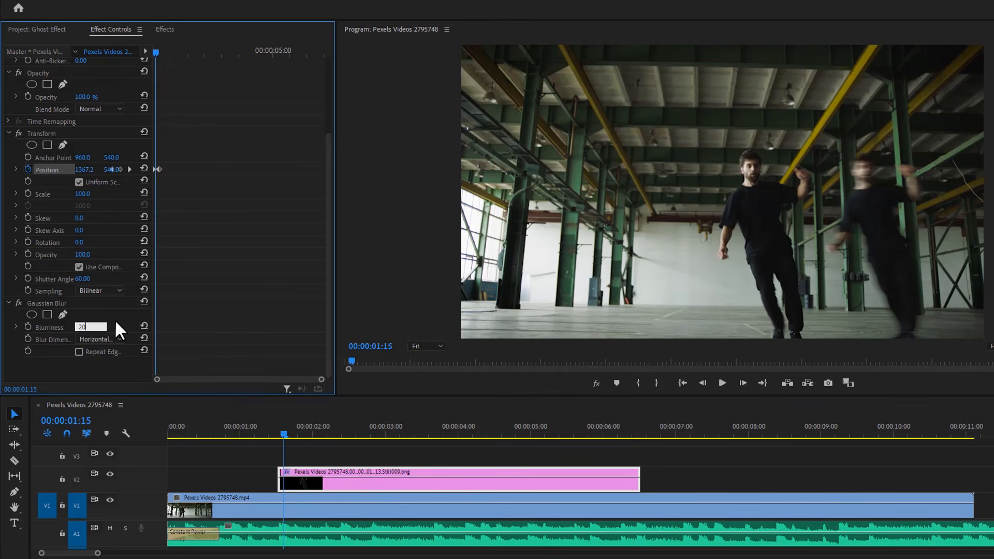
key(Return)
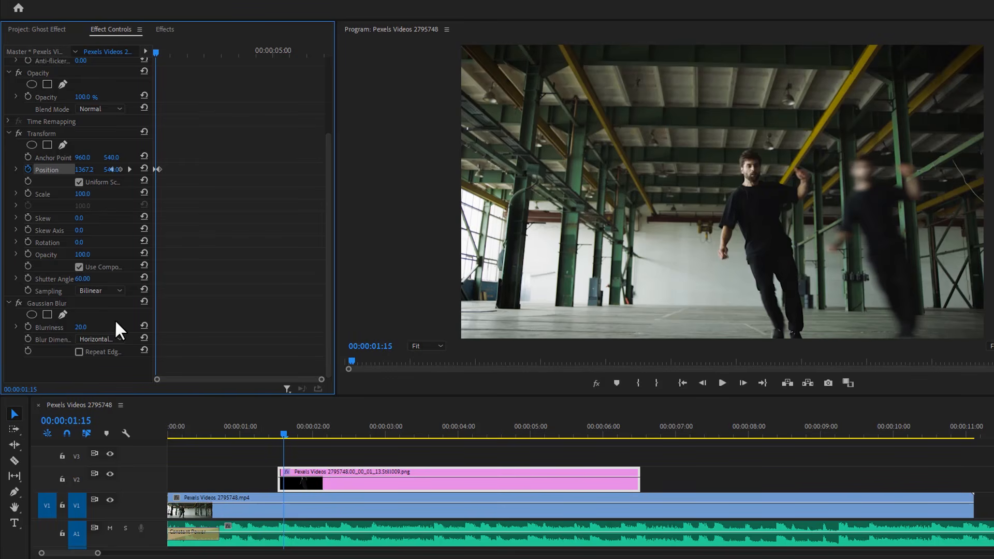
click(110, 107)
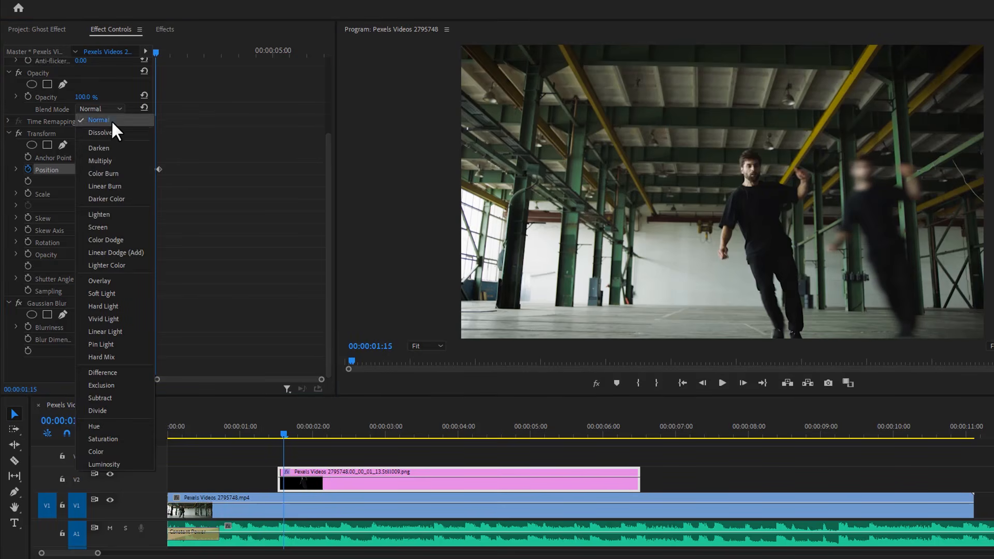
click(106, 240)
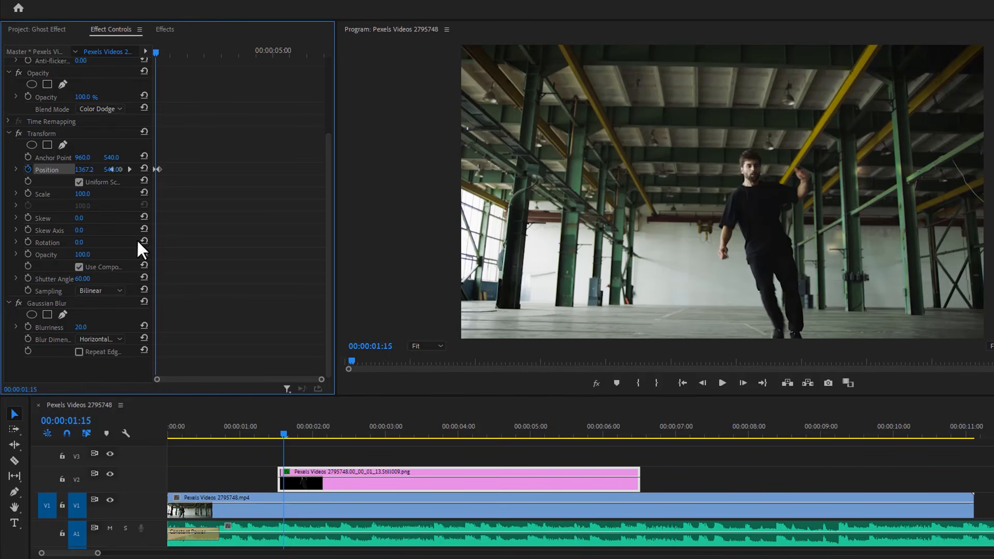
- Set the temporal interpolation of the first Position keyframe to Ease In and the second to Ease Out
drag(321, 380, 222, 333)
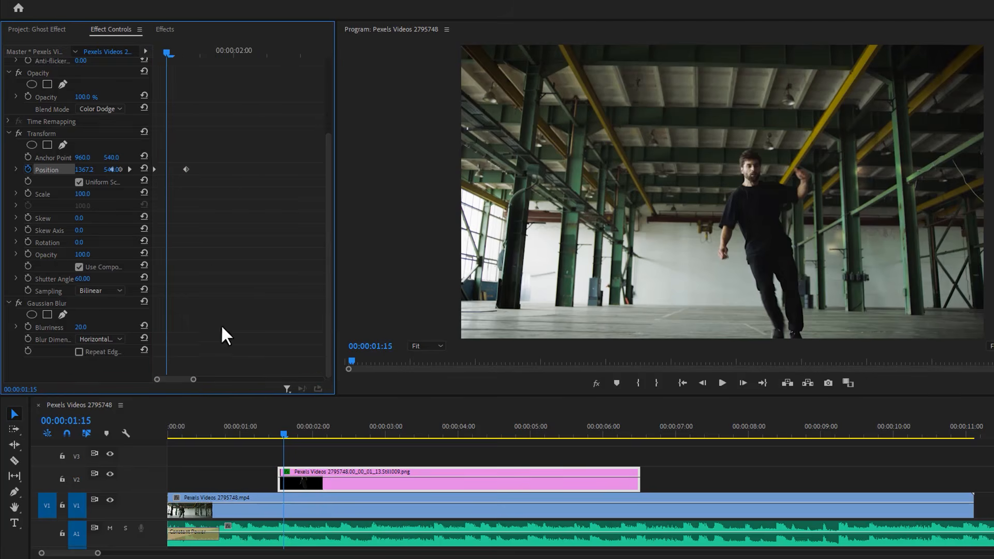
right_click(154, 167)
mouse_move(206, 265)
click(314, 330)
right_click(183, 170)
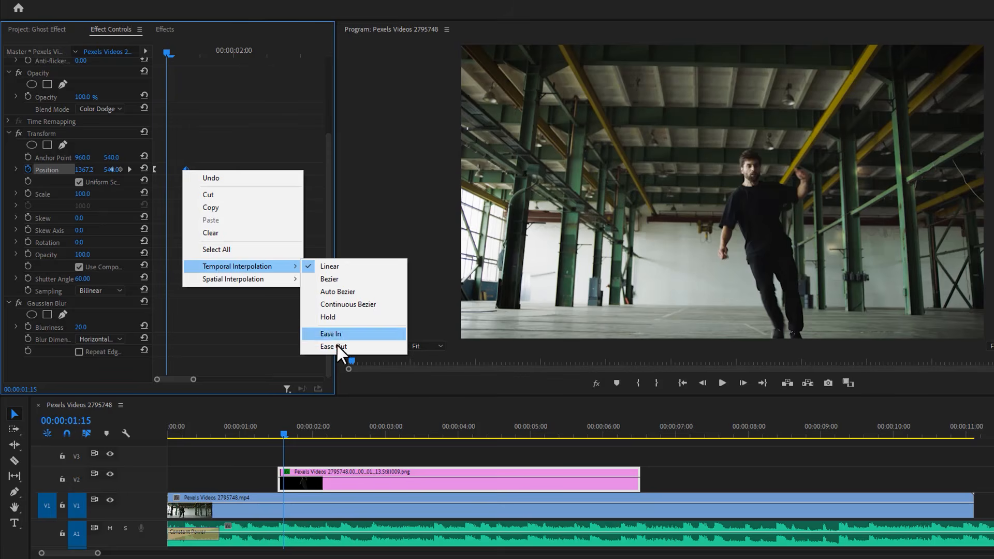
click(337, 344)
- Play back the ghost effect and trim the still clip on V2 to end at about 00:00:02:00
drag(199, 433, 188, 432)
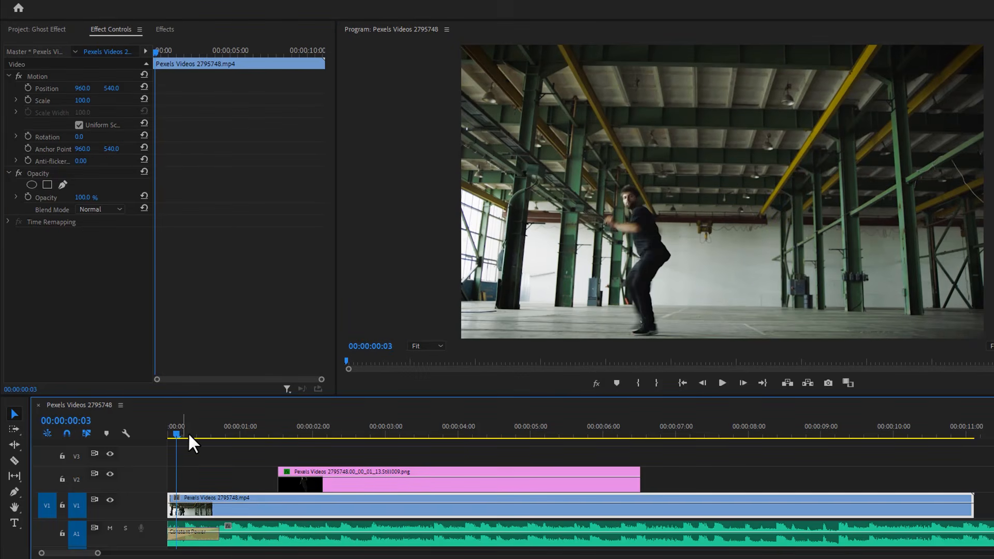
key(space)
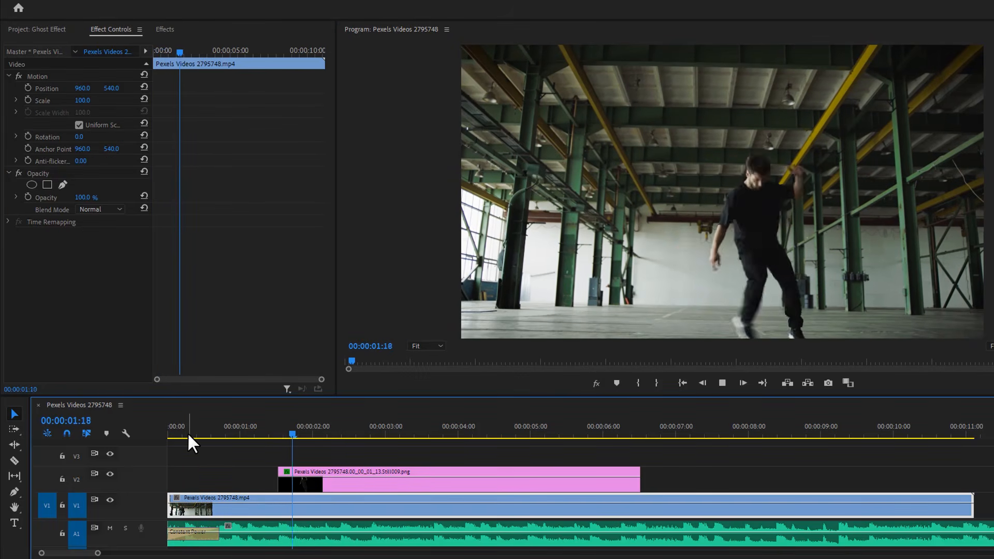
click(228, 435)
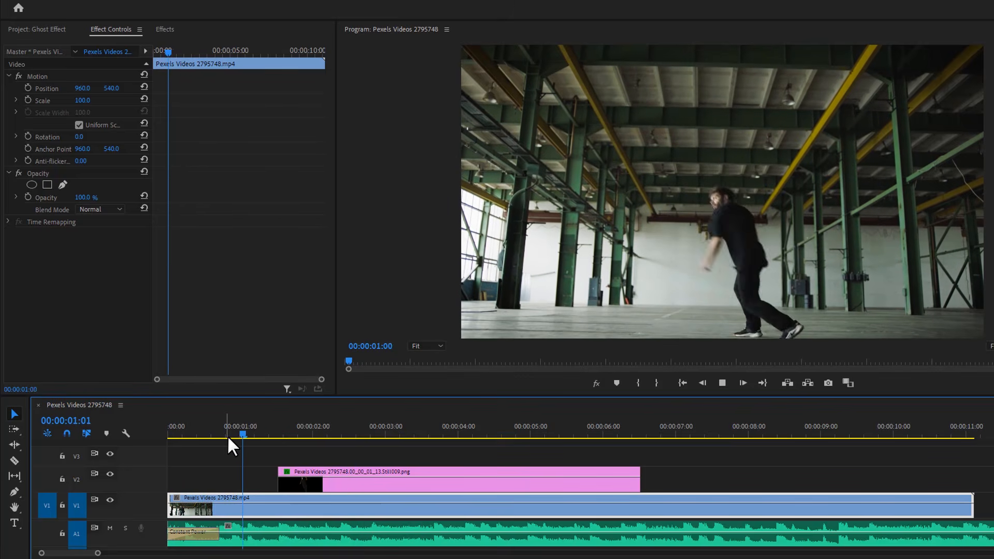
key(space)
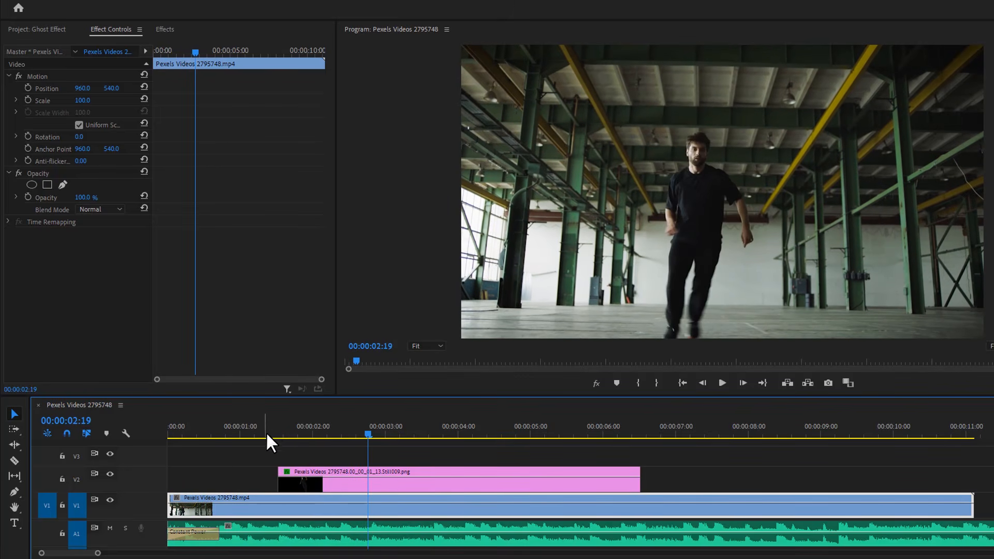
drag(640, 481, 312, 486)
- Export the frame at 00:00:02:07 as a still and place it on track V2 at that time
mouse_move(344, 437)
mouse_down()
mouse_move(327, 440)
mouse_move(336, 441)
mouse_up()
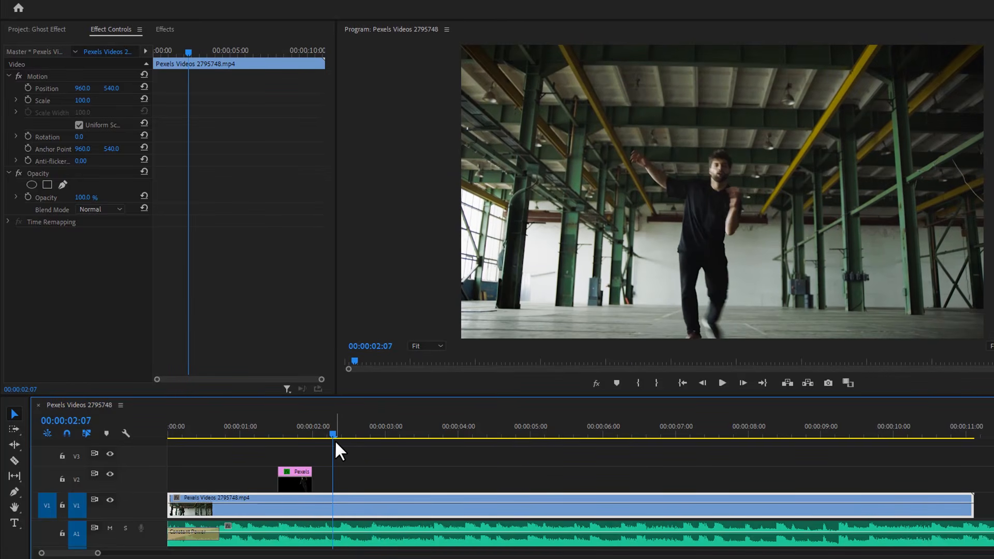
click(829, 383)
click(589, 321)
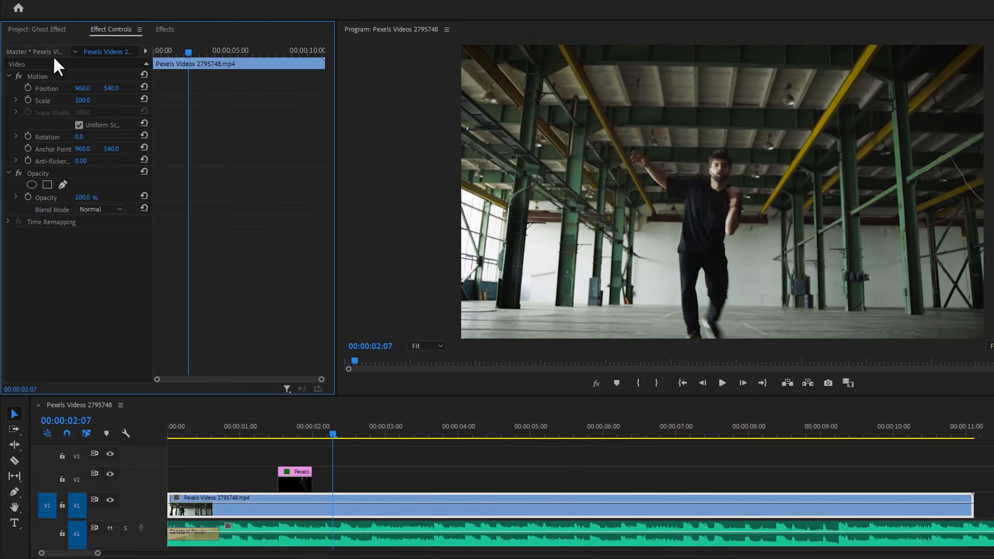
click(56, 30)
drag(63, 189, 348, 483)
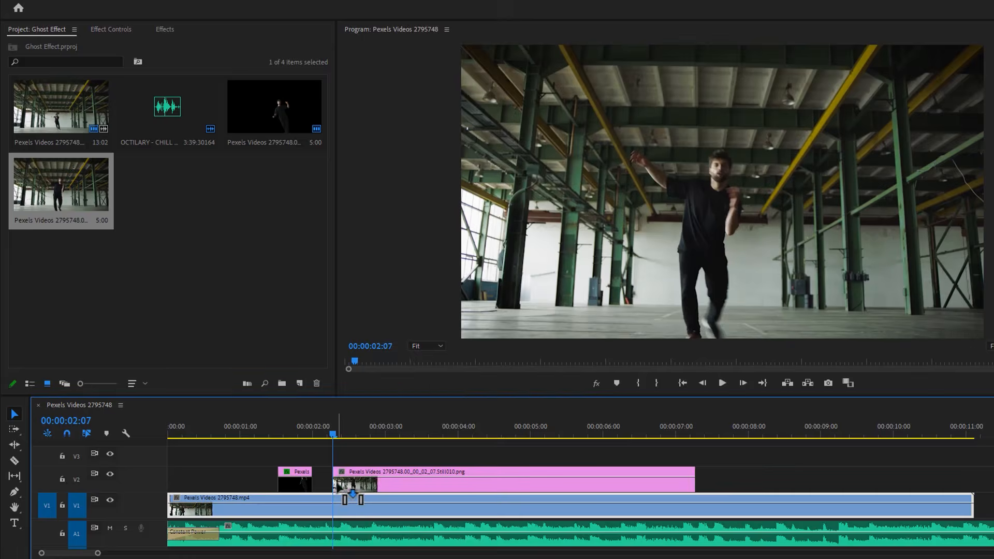
- Edit the new still in Adobe Photoshop to remove its background, save it, and return to Premiere Pro
right_click(352, 481)
click(505, 134)
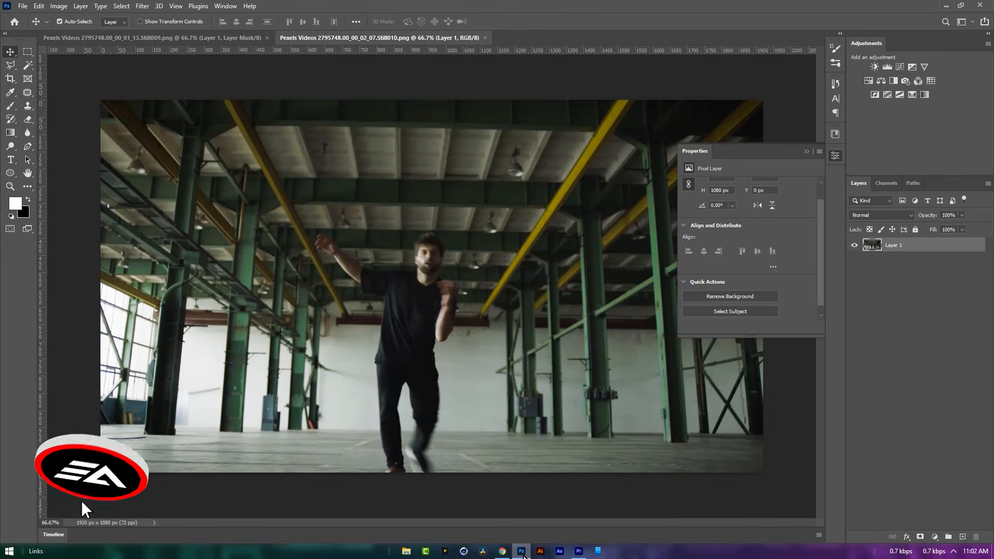
click(757, 298)
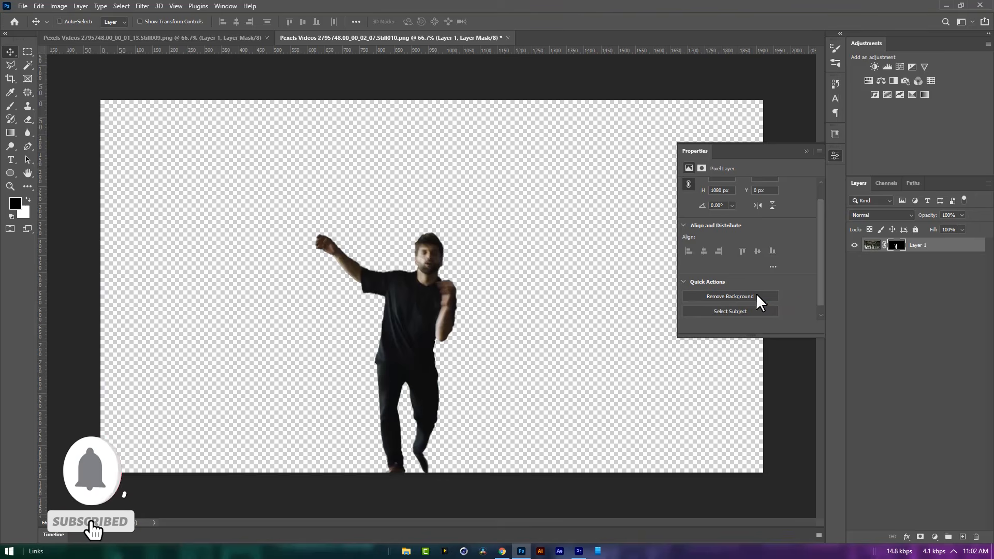
click(947, 6)
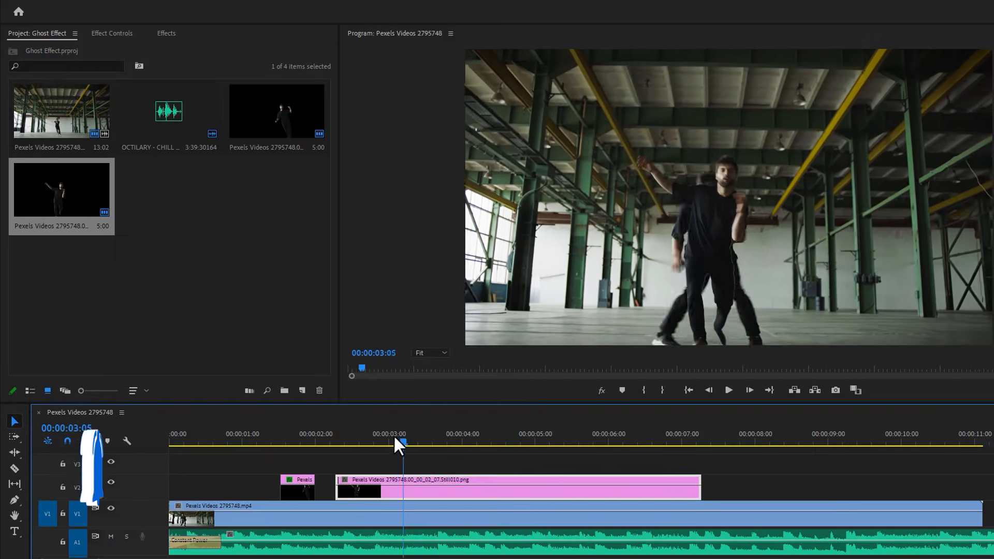
- Apply the Transform effect to the still on V2 that starts at 00:00:02:07
click(166, 33)
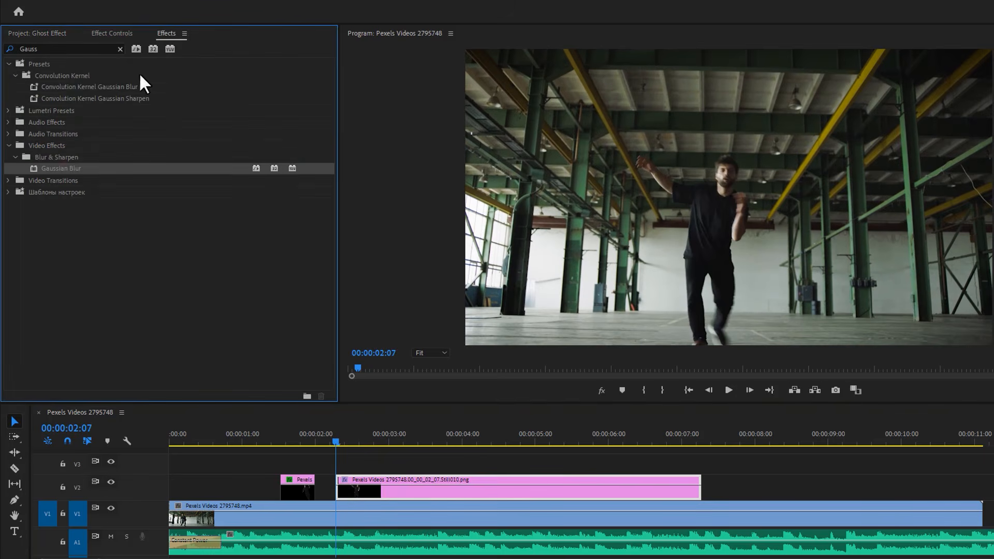
click(120, 48)
text(transf)
drag(56, 133, 363, 489)
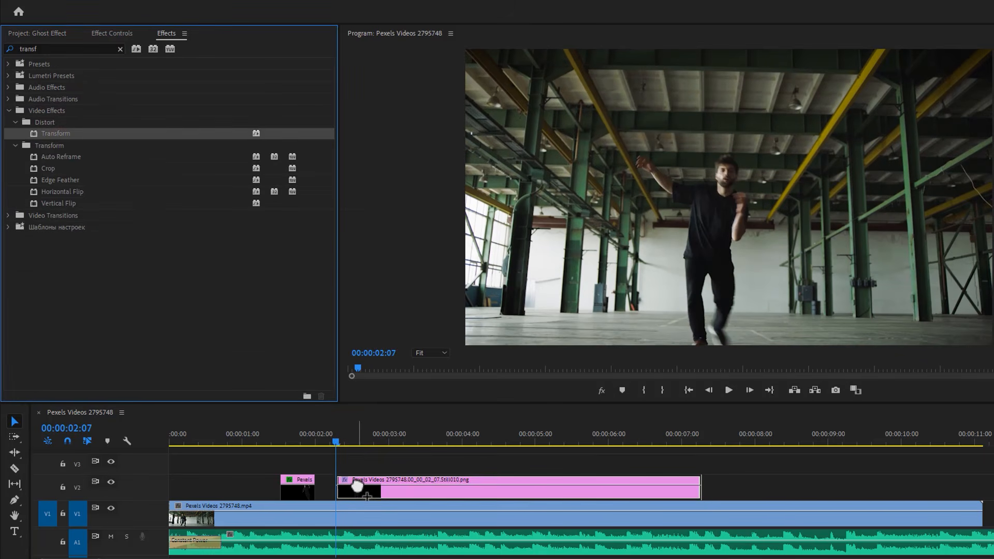
- Keyframe the Transform Position of that still at 00:00:02:07 and set its X value to -107 at 00:00:02:12
click(110, 32)
scroll(108, 172, down, 4)
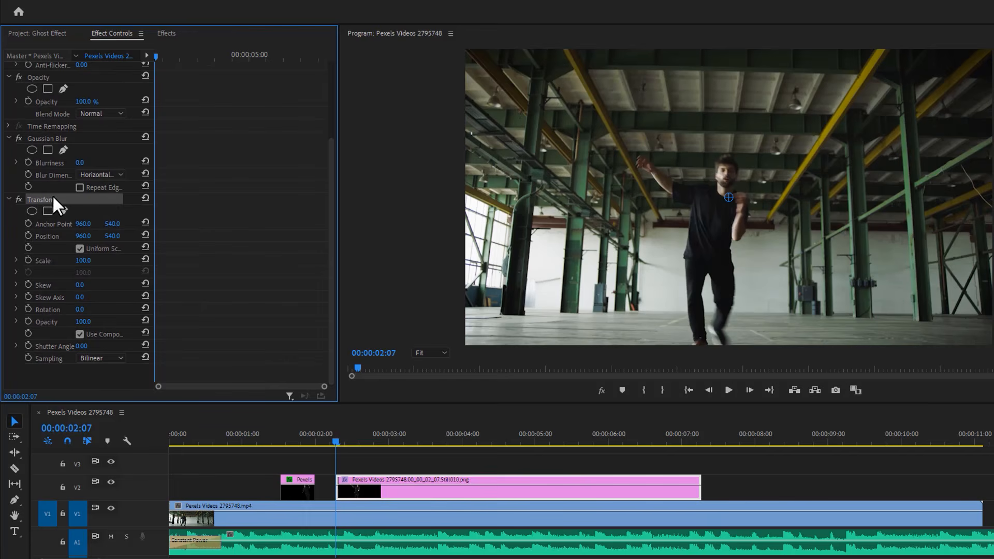
click(26, 237)
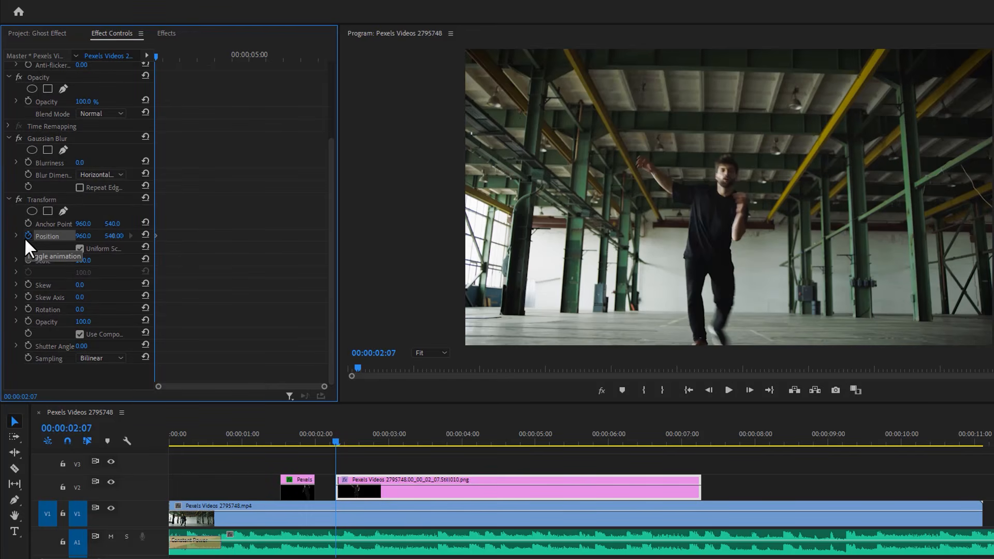
key(shift+Right)
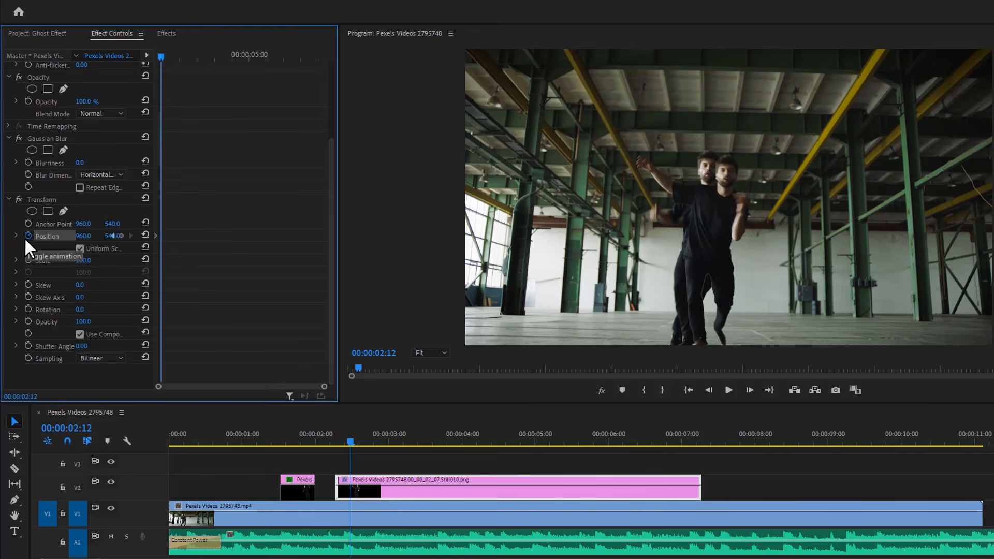
click(83, 236)
text(350)
key(Return)
drag(113, 236, 113, 236)
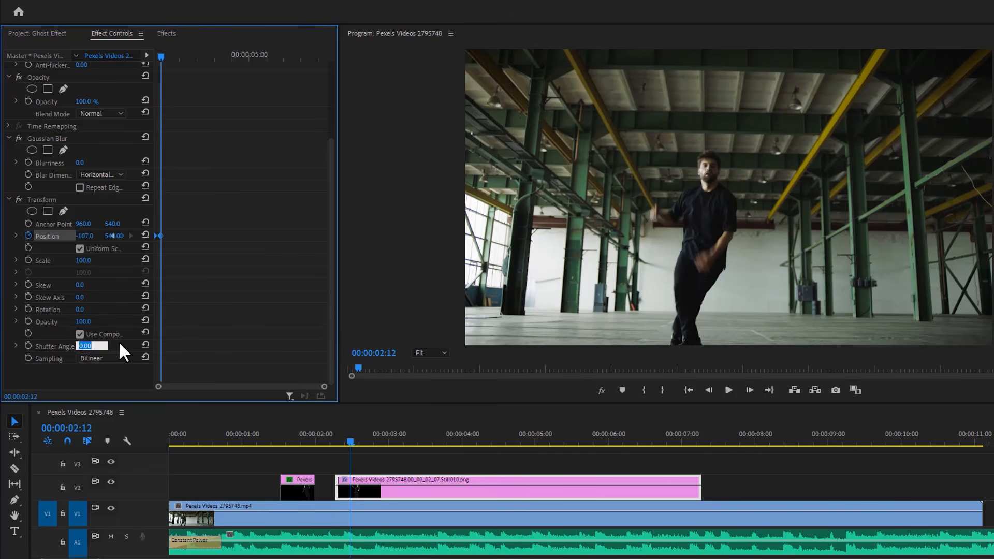
- Set the still's Transform Shutter Angle to 60, Gaussian Blur Blurriness to 20 and Opacity blend mode to Color Dodge
text(60)
key(Return)
click(106, 157)
text(2)
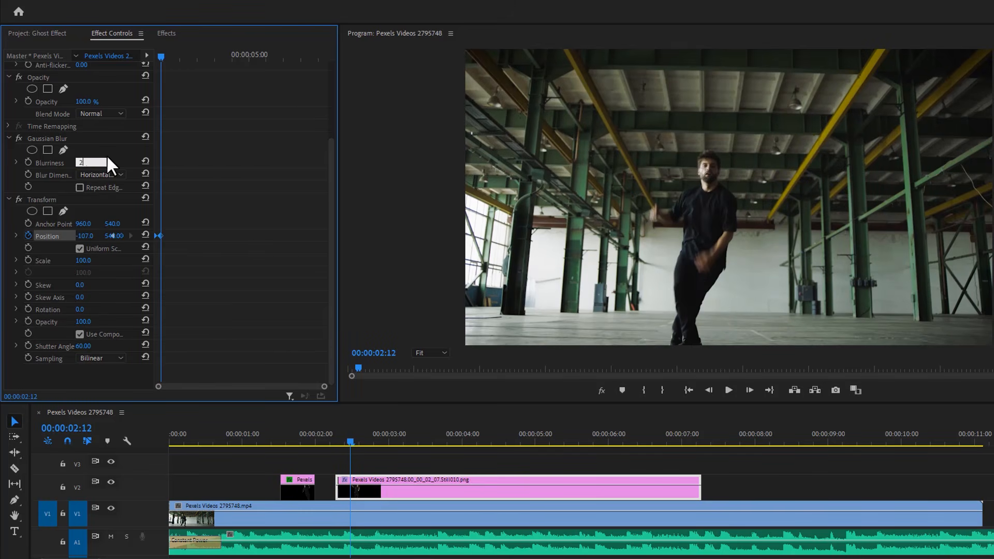
text(0)
key(Return)
click(101, 114)
click(126, 244)
- Set the second still's first Position keyframe to Ease In and its last one to Ease Out using temporal interpolation
drag(324, 386, 181, 387)
right_click(156, 237)
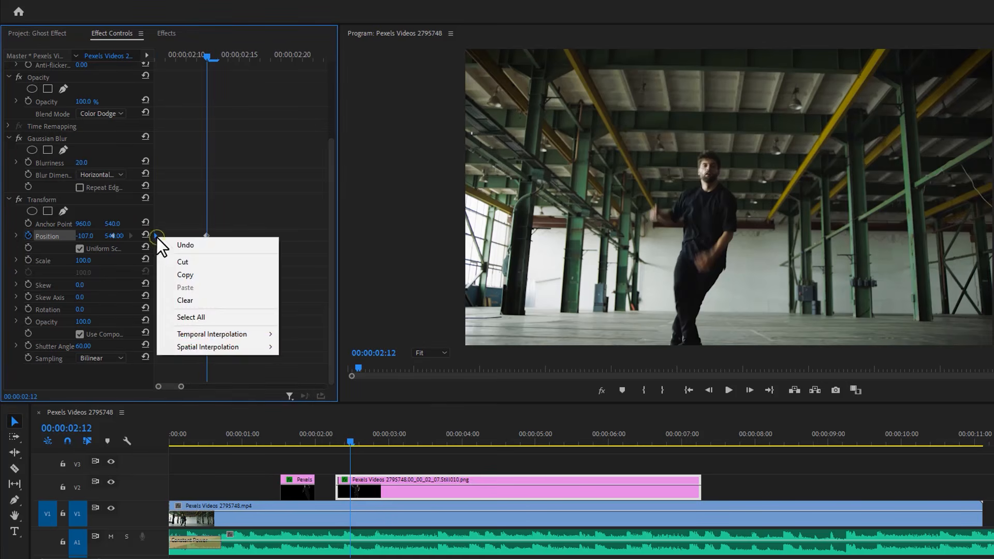
mouse_move(249, 329)
click(290, 359)
right_click(206, 235)
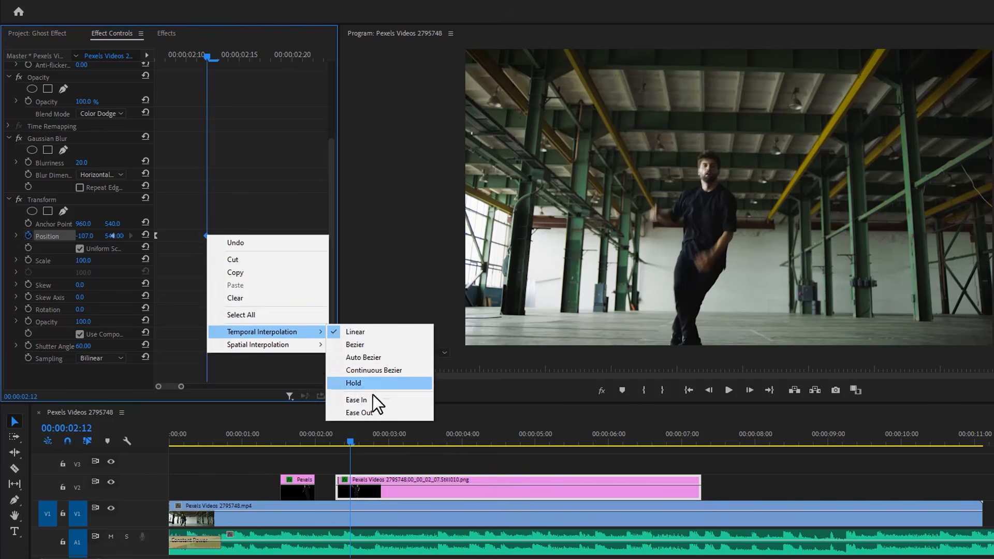
click(376, 413)
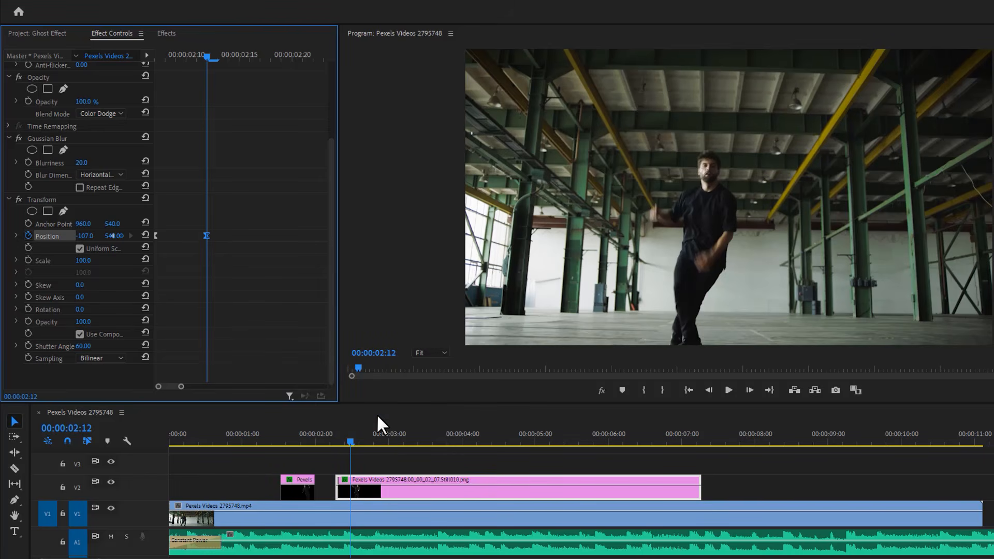
- Play the sequence from the start and trim the second still on V2 to end at about 00:00:02:23
drag(249, 441, 156, 445)
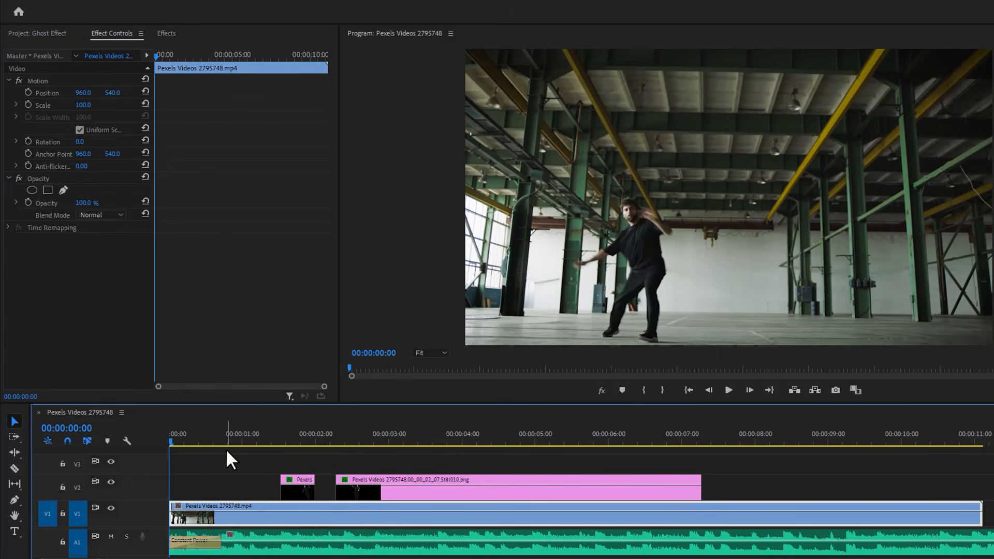
key(space)
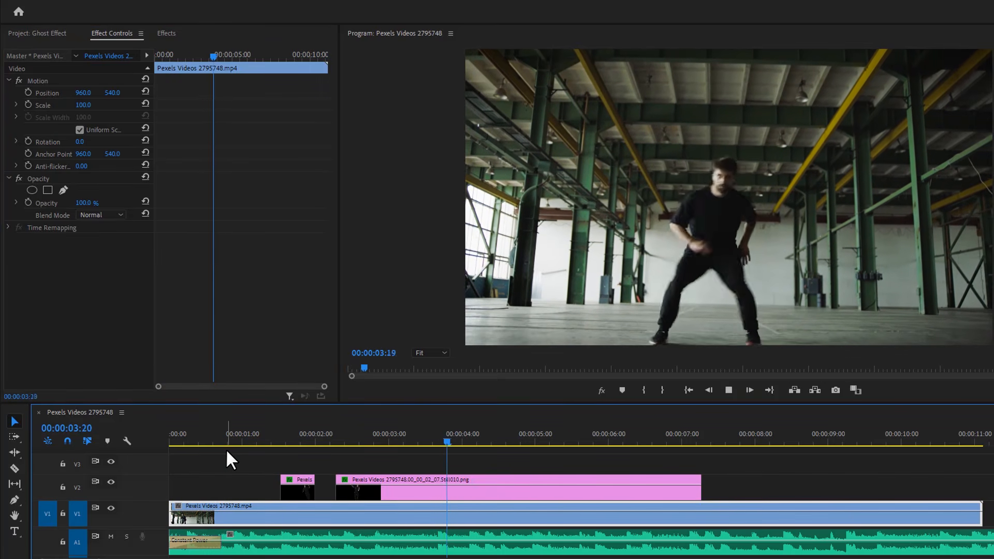
key(space)
drag(701, 486, 383, 488)
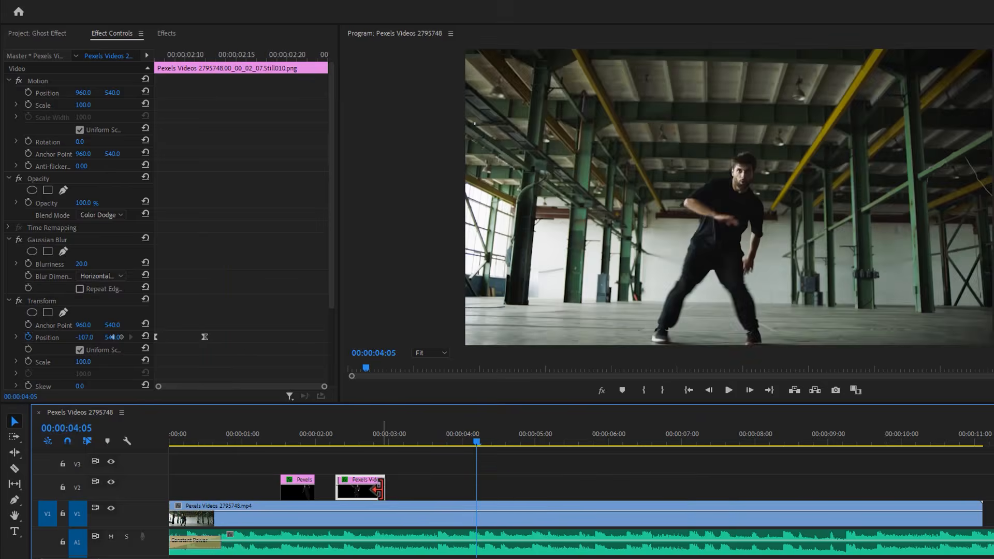
- Split the video clip on V1 at 00:00:03:24 and export that frame as a PNG still imported into the project
drag(468, 438, 458, 456)
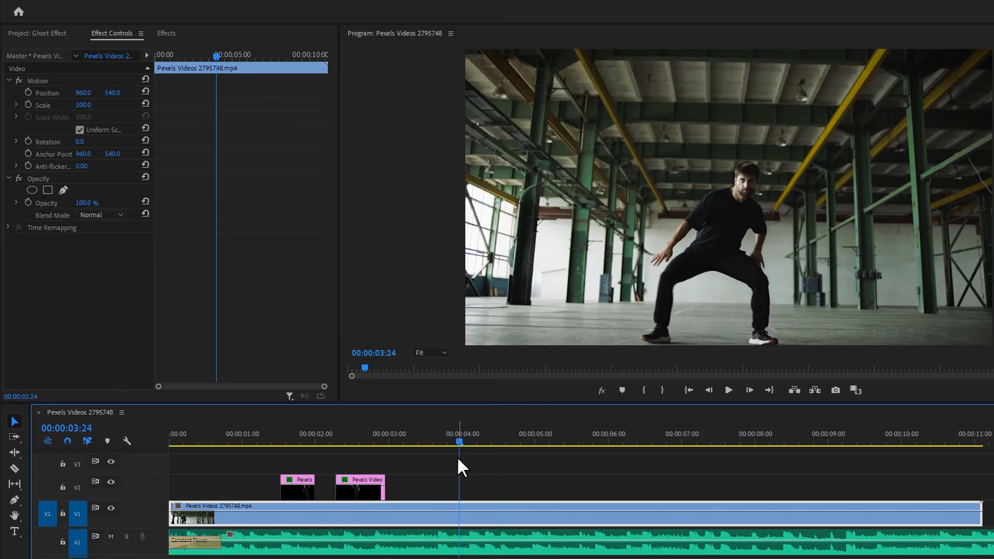
key(ctrl+k)
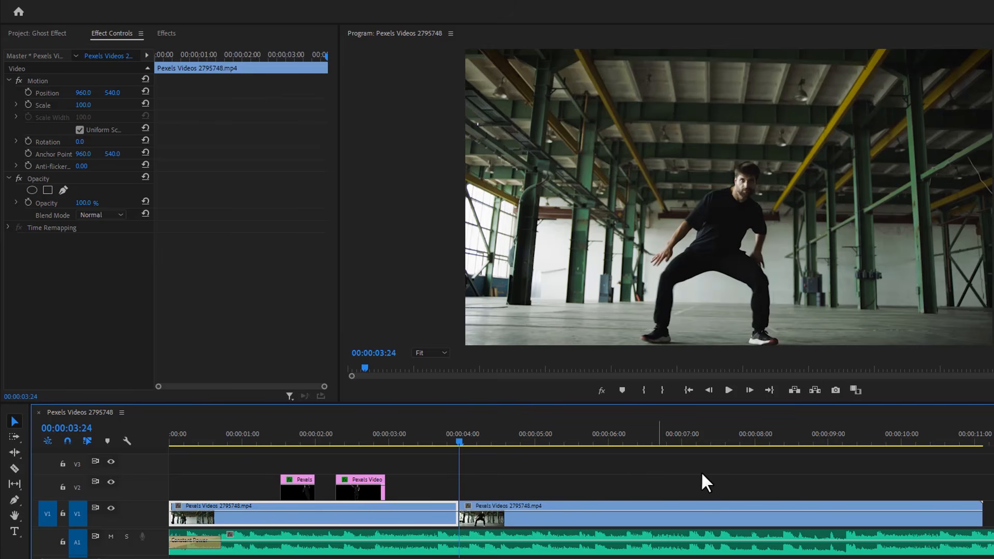
click(835, 389)
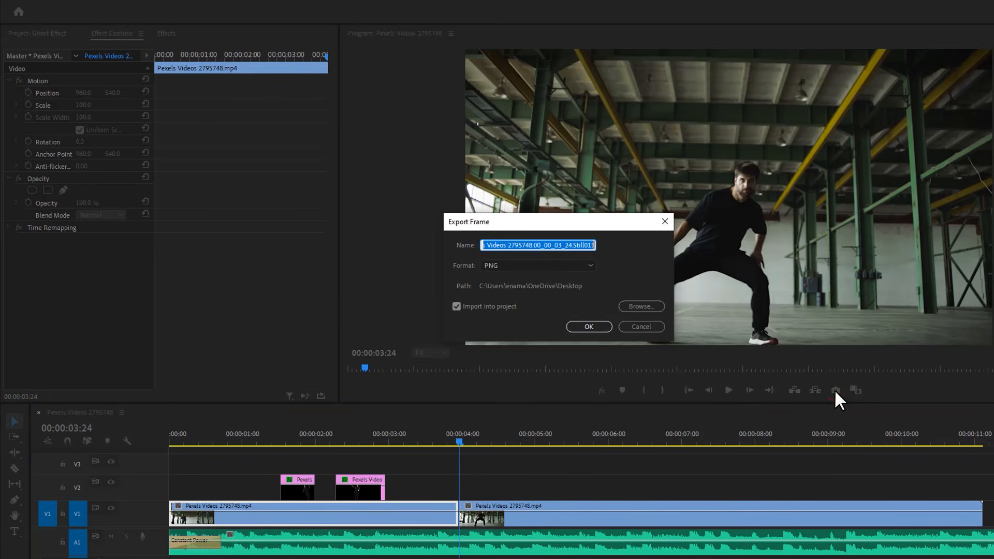
click(587, 328)
- Place the newly exported still on V2 at 00:00:03:24 and open it for editing in Adobe Photoshop
click(73, 37)
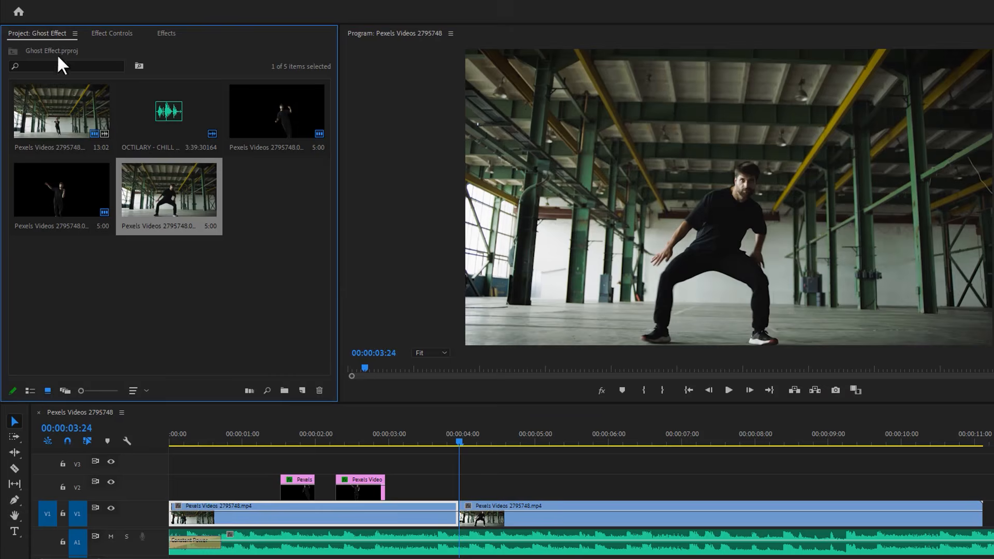
drag(285, 276, 460, 486)
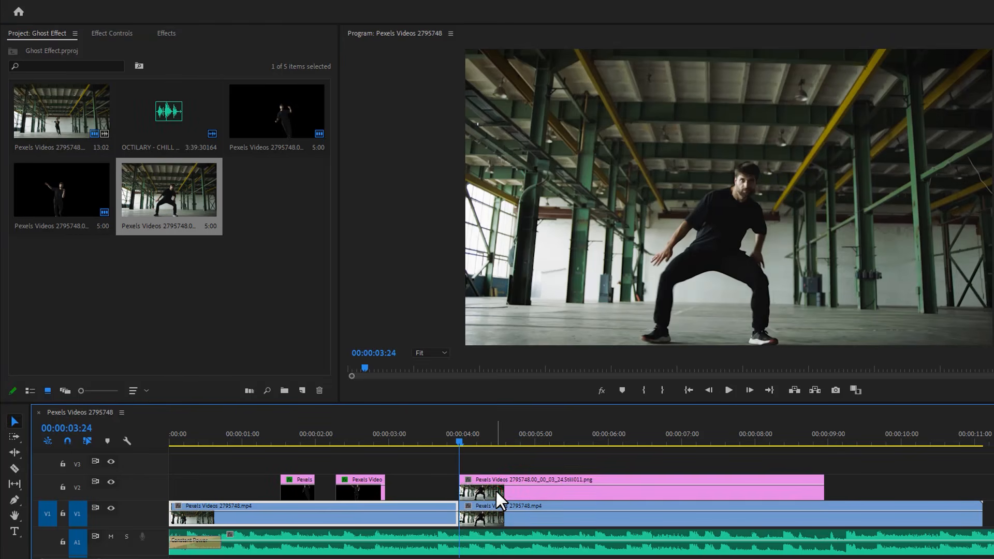
click(496, 491)
right_click(497, 490)
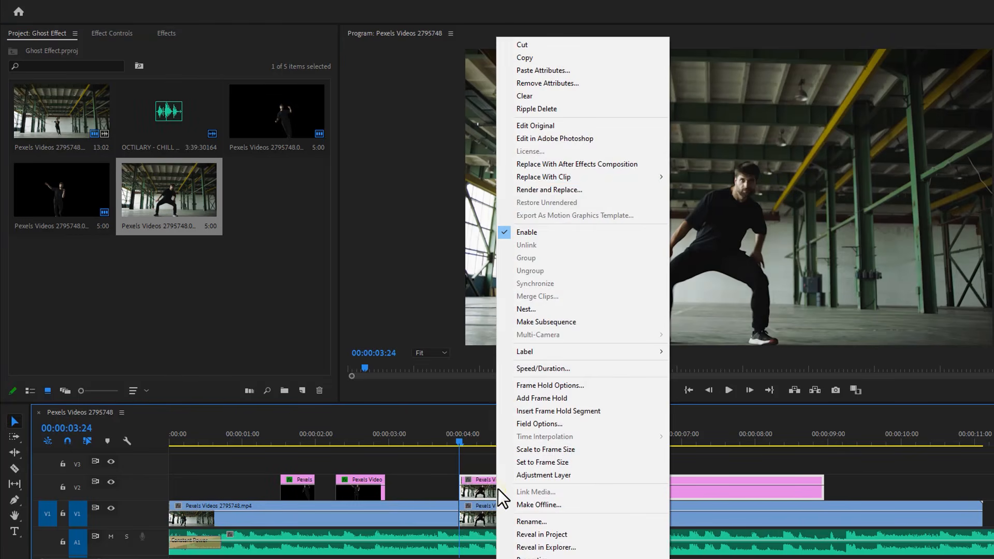
click(614, 136)
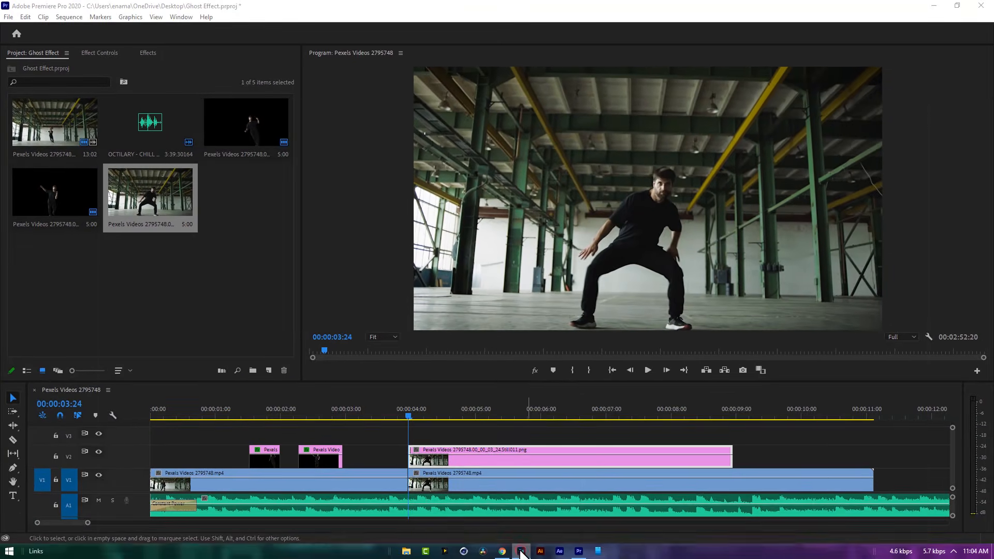
click(521, 551)
- Remove the still's background, save the file, and return to Premiere Pro
click(728, 296)
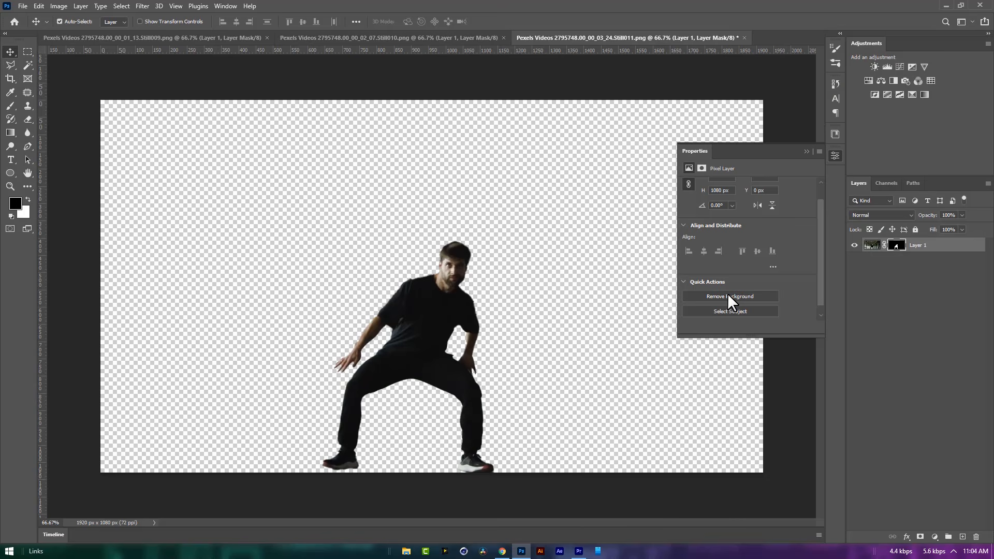
key(ctrl+s)
click(945, 5)
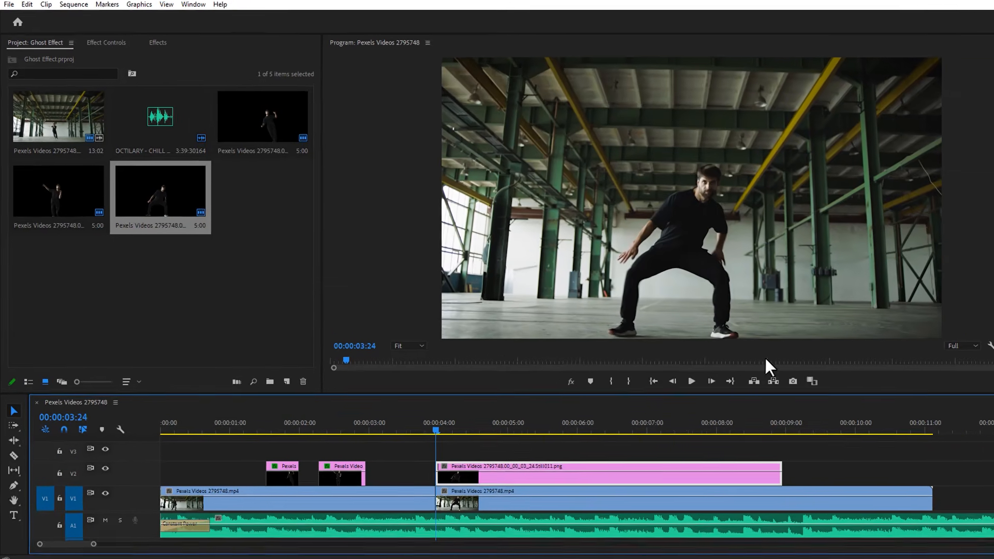
- Apply the Transform effect to the cut-out still on V2 that starts at 00:00:03:24
click(160, 43)
click(74, 55)
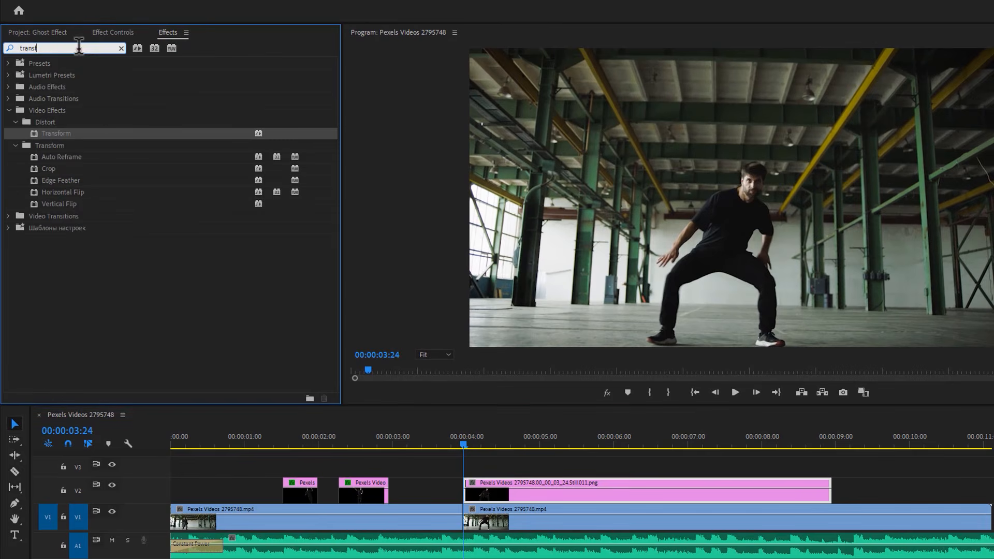
drag(62, 135, 504, 484)
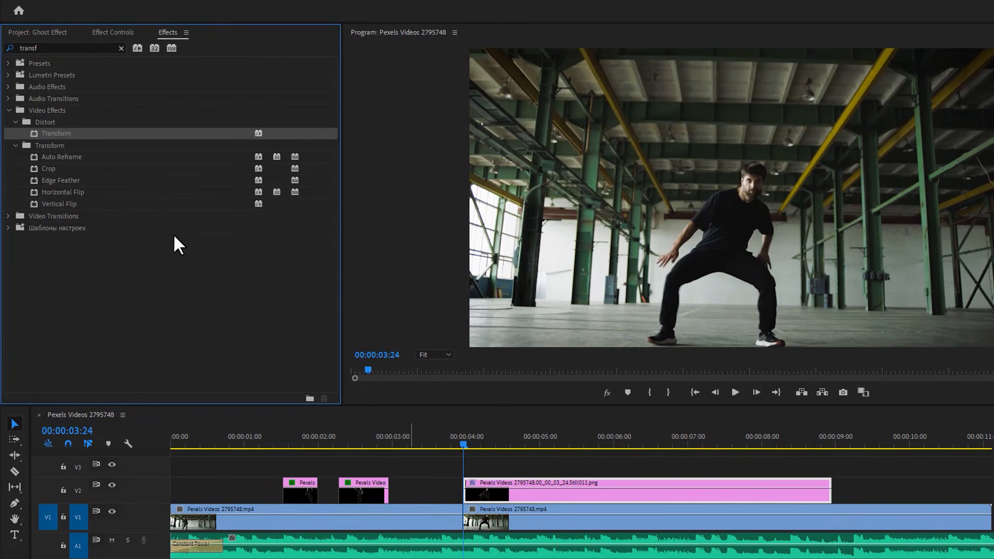
- Keyframe the third still's Transform Position at 00:00:03:24, set X to -242 at 00:00:04:04, and set Shutter Angle to 60
click(116, 31)
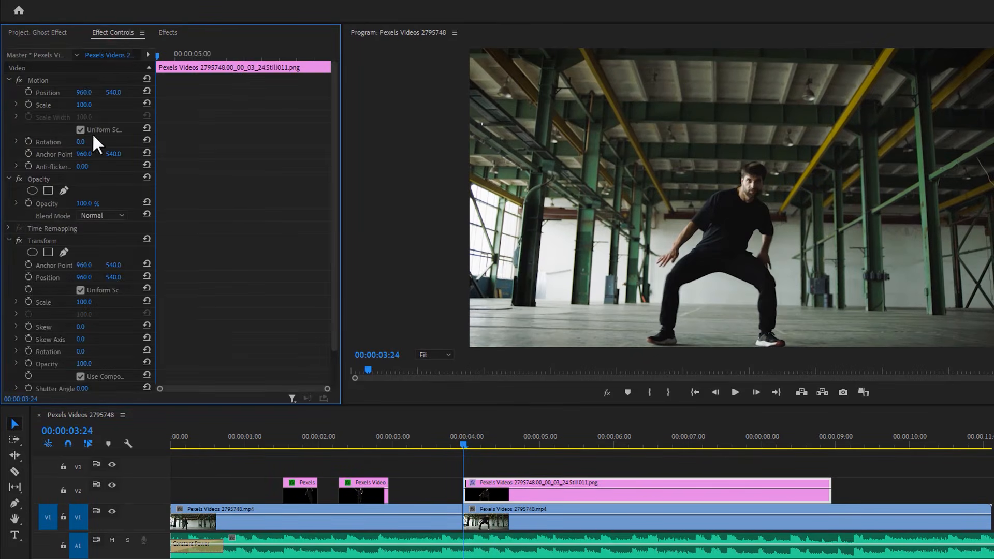
scroll(98, 165, down, 2)
click(36, 199)
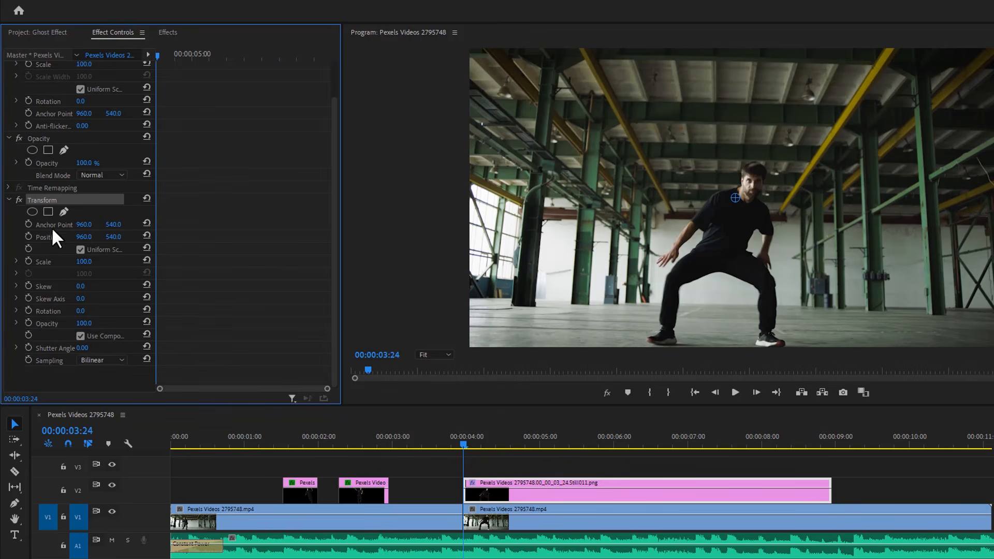
click(29, 236)
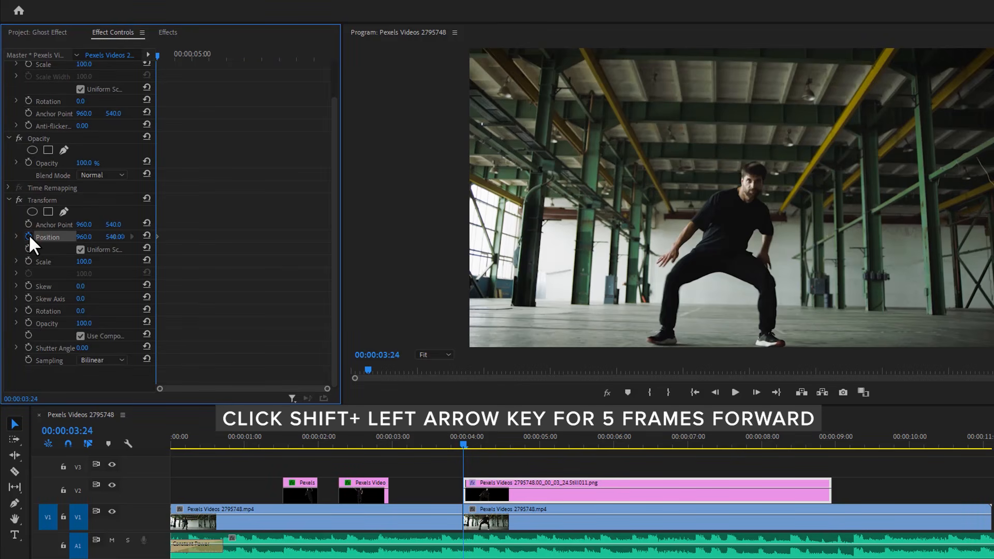
key(shift+Right)
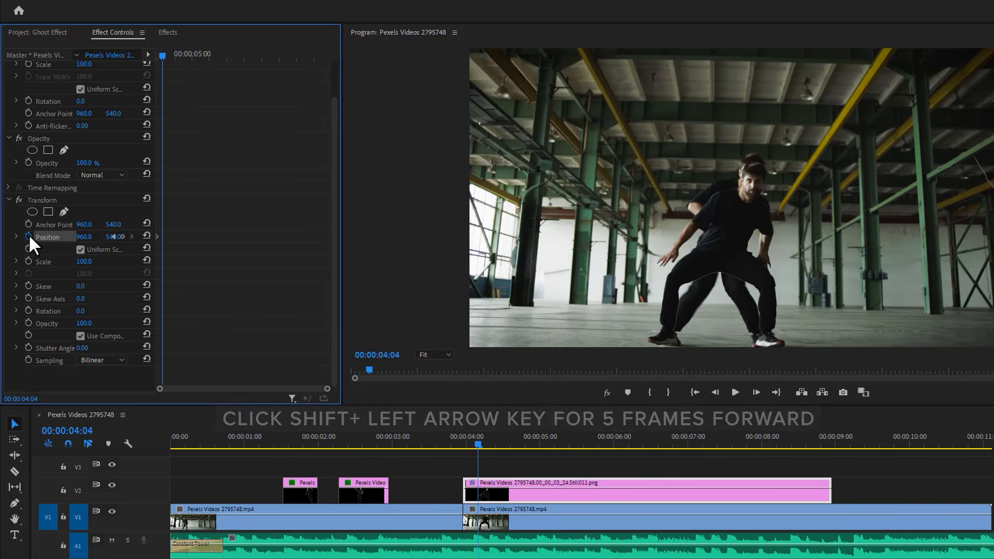
drag(83, 237, 0, 237)
drag(113, 236, 113, 237)
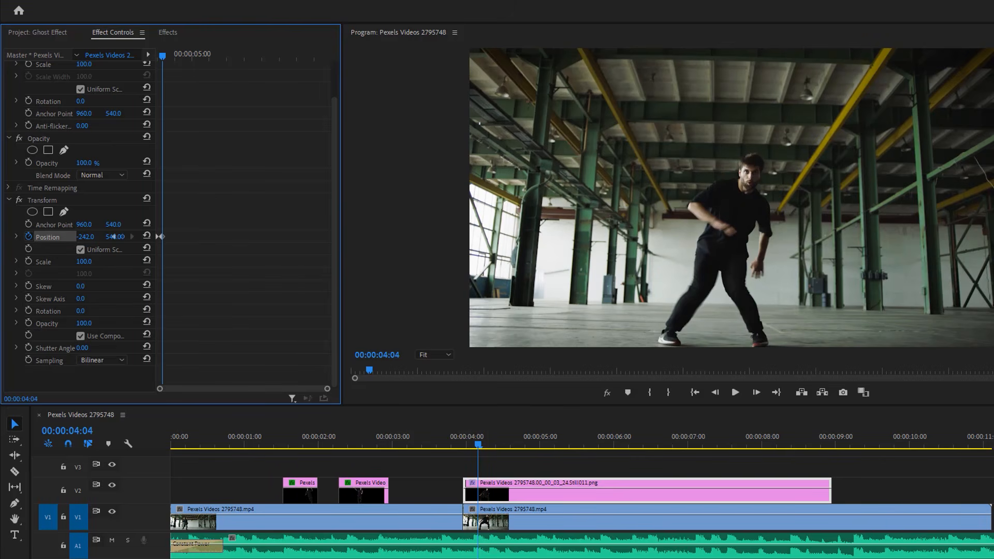
click(81, 348)
text(60)
- Set the temporal interpolation of the third still's first Position keyframe to Ease In and its second to Ease Out
drag(326, 389, 208, 389)
right_click(181, 236)
mouse_move(233, 333)
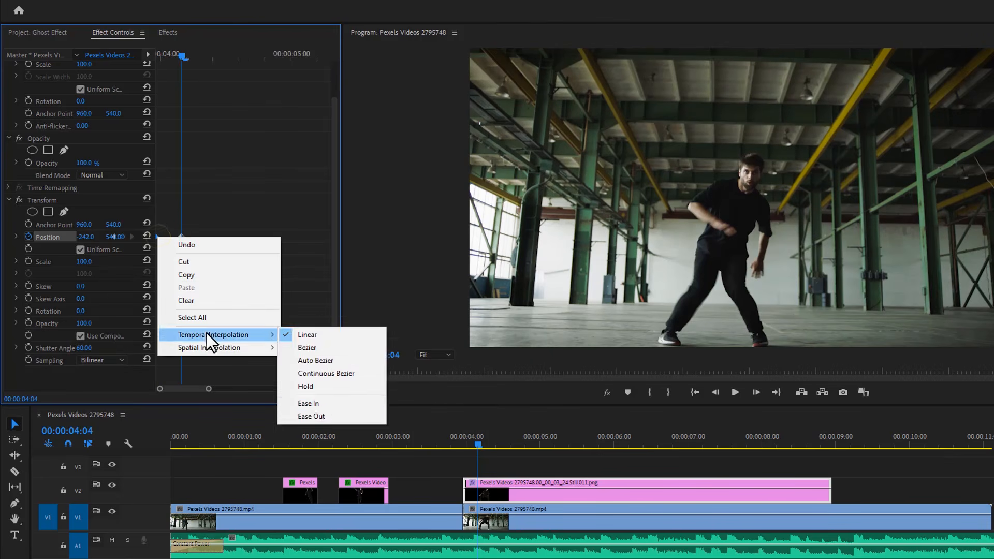
click(326, 402)
right_click(179, 237)
click(332, 414)
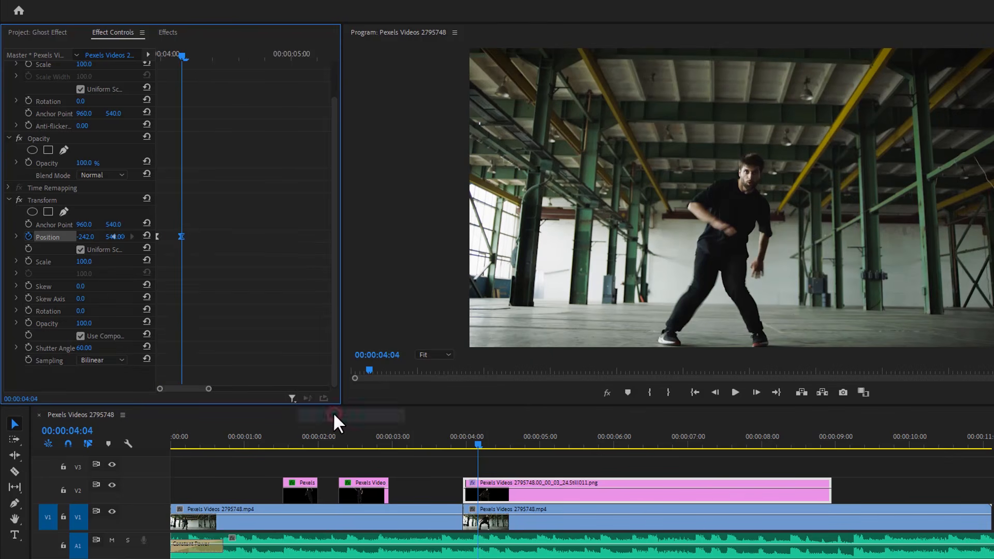
- Duplicate the third still from V2 onto V3 at 00:00:03:24 and delete the copy's Transform Position keyframes
mouse_move(473, 434)
mouse_down()
mouse_move(432, 440)
mouse_move(464, 436)
mouse_up()
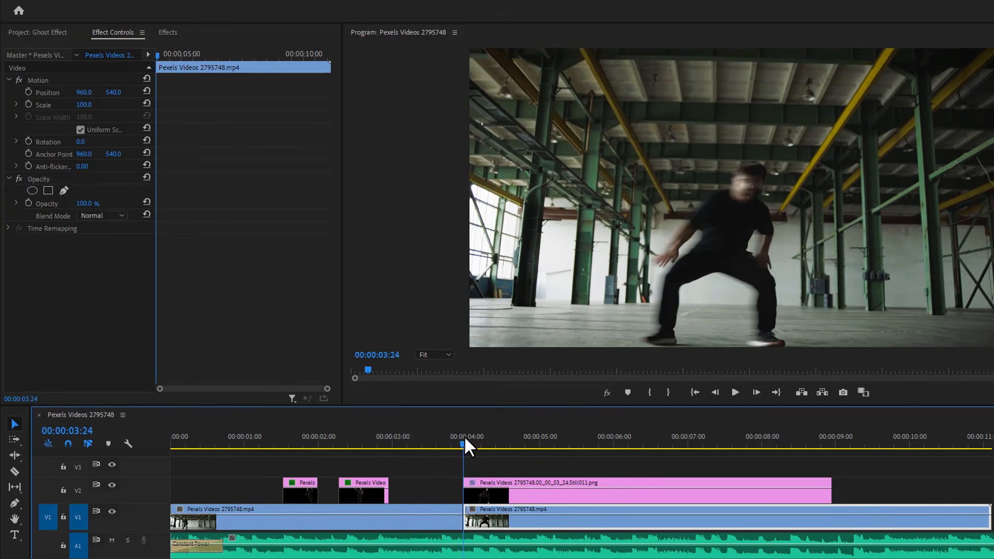
click(485, 492)
drag(488, 468, 492, 466)
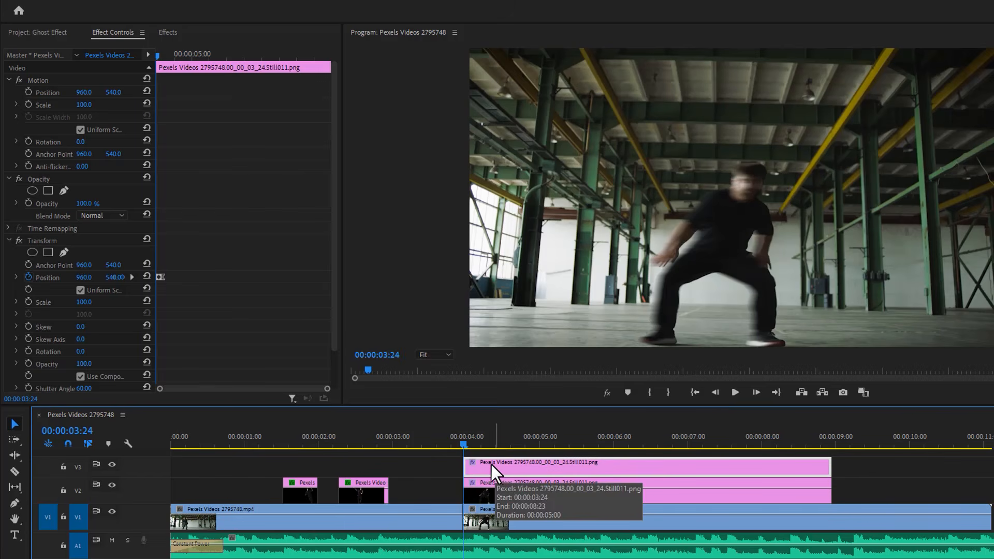
click(29, 276)
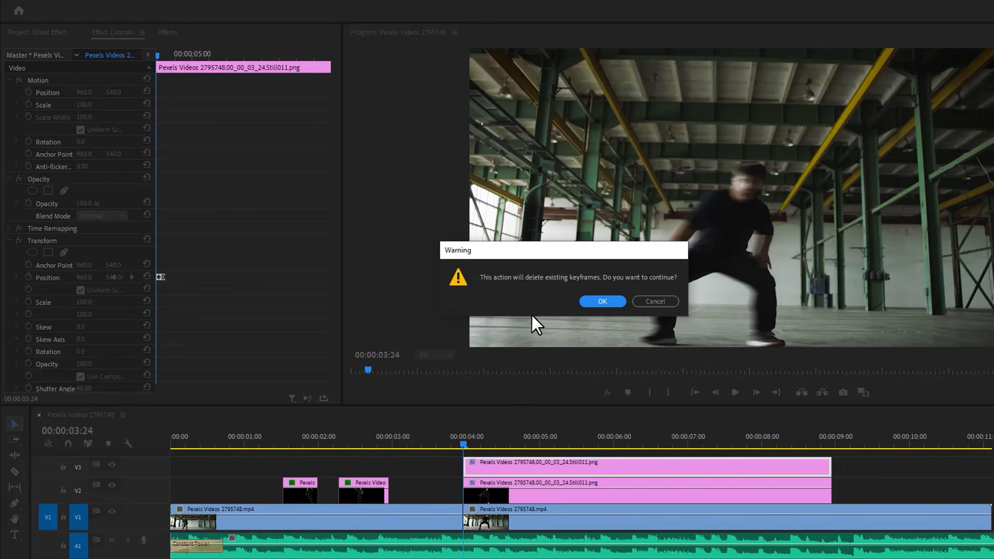
click(601, 300)
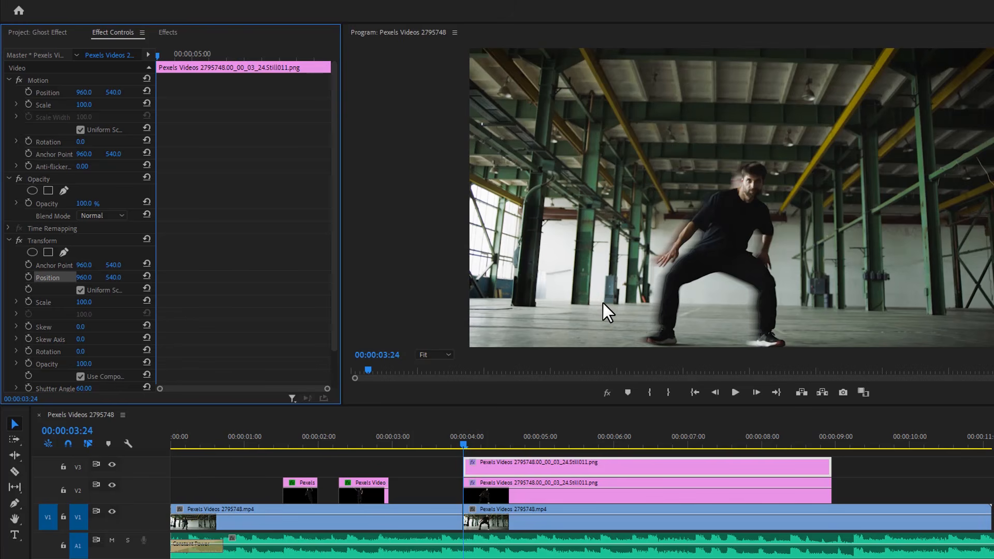
- Keyframe the V3 still's Transform Position at 00:00:03:24, set X to 2323 at 00:00:04:04, and play back the result
click(31, 276)
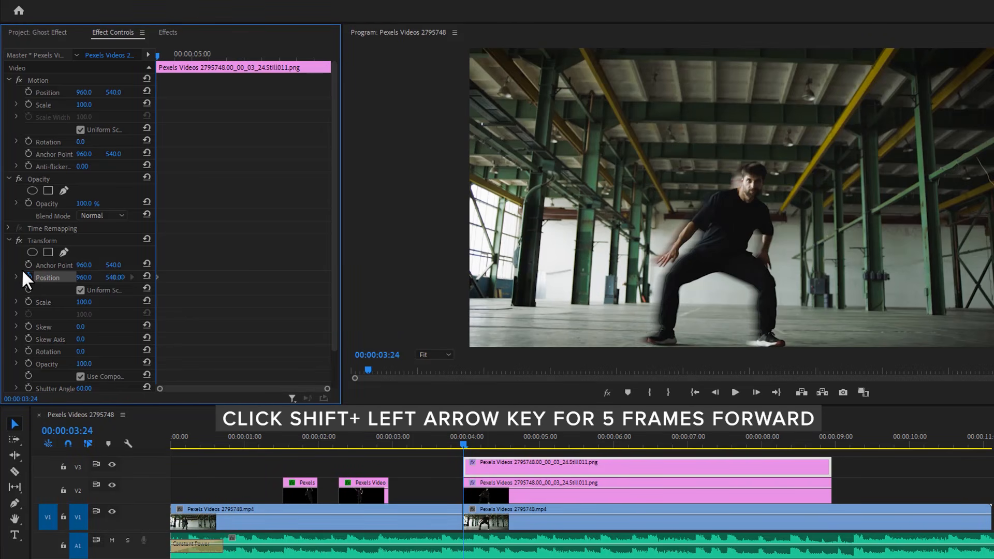
key(shift+Right)
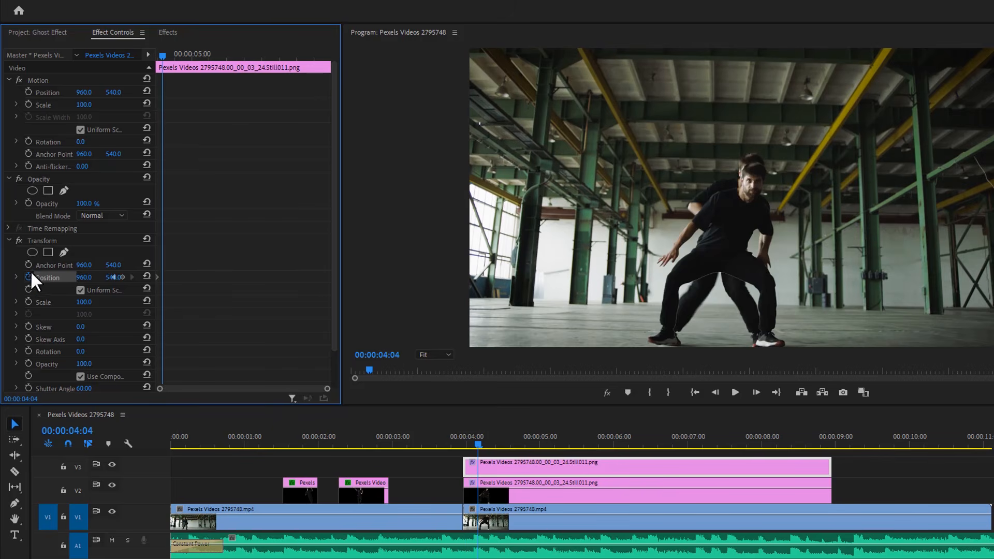
drag(81, 285, 787, 285)
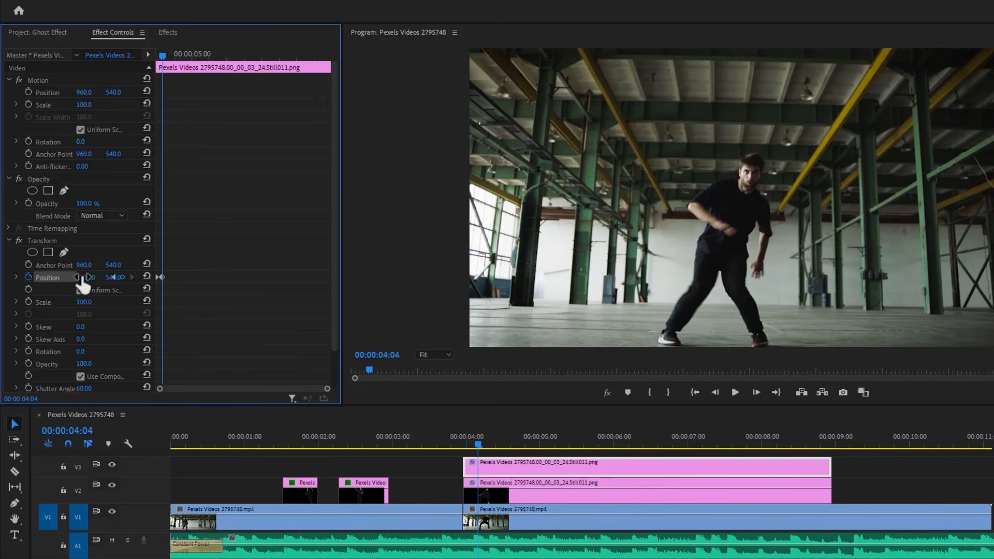
click(442, 436)
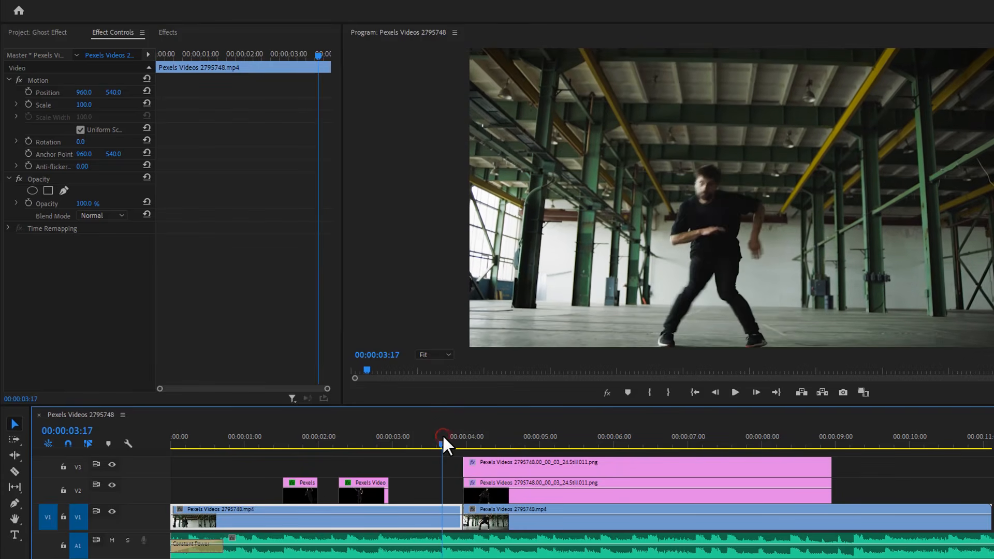
key(space)
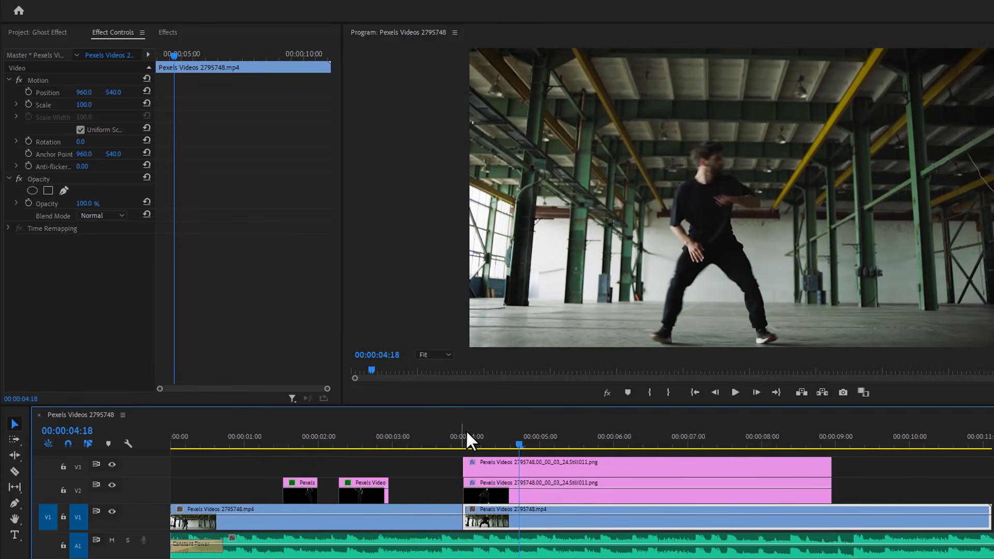
- Split the stills on V2 and V3 and the underlying V1 clip at 00:00:04:05
drag(466, 432, 463, 437)
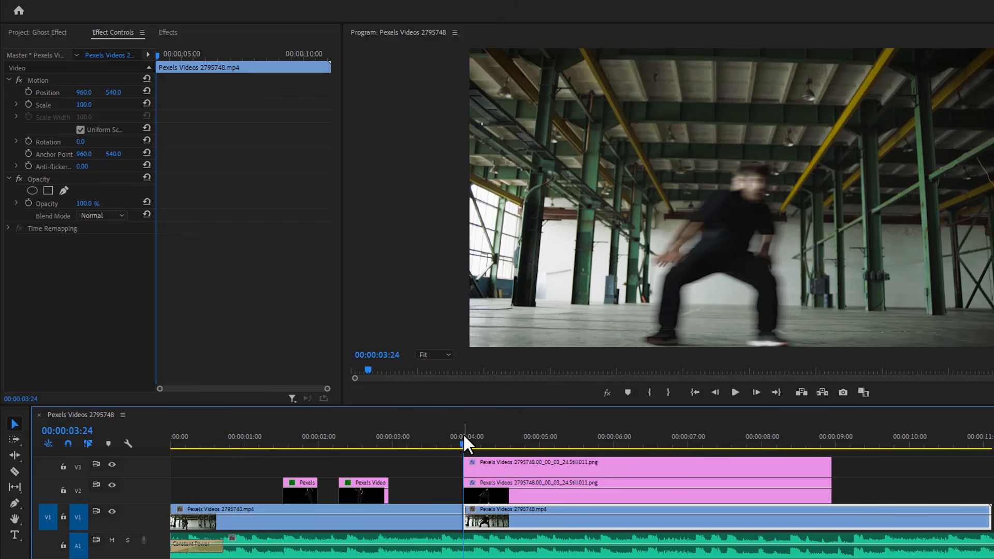
key(space)
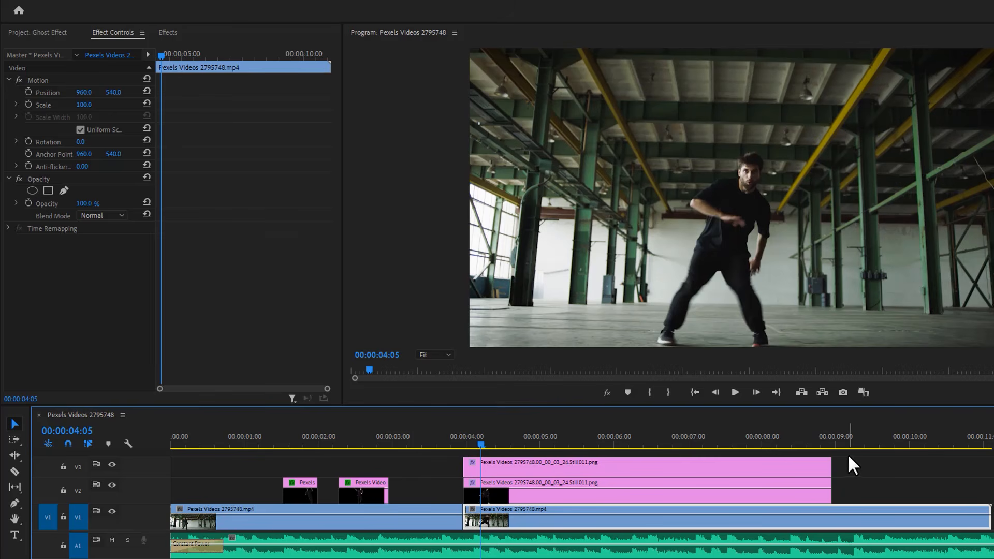
drag(849, 457, 787, 517)
key(ctrl+k)
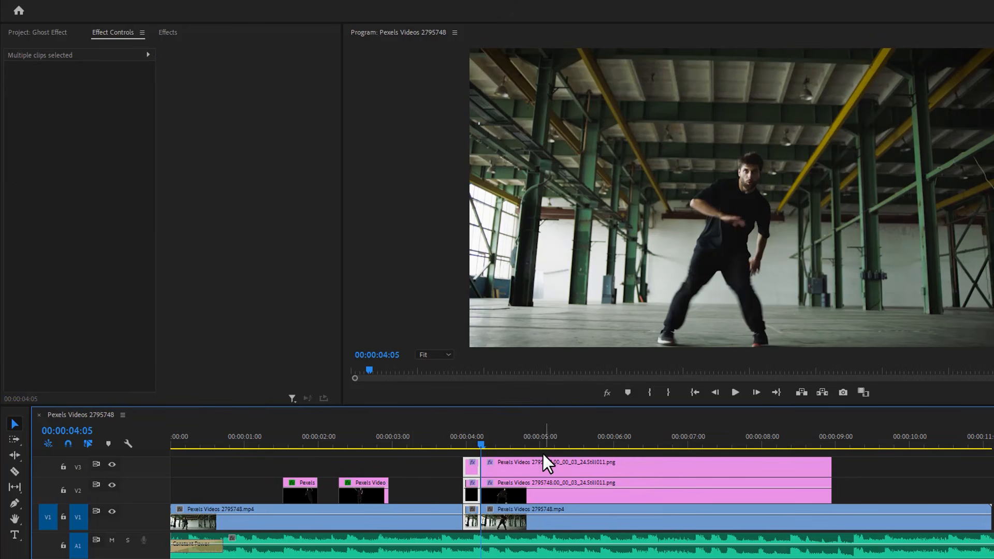
- Shift the clips after 00:00:04:05 about one second later and nest the three short segments before the gap as Nested Sequence 05
drag(544, 452, 615, 528)
click(491, 458)
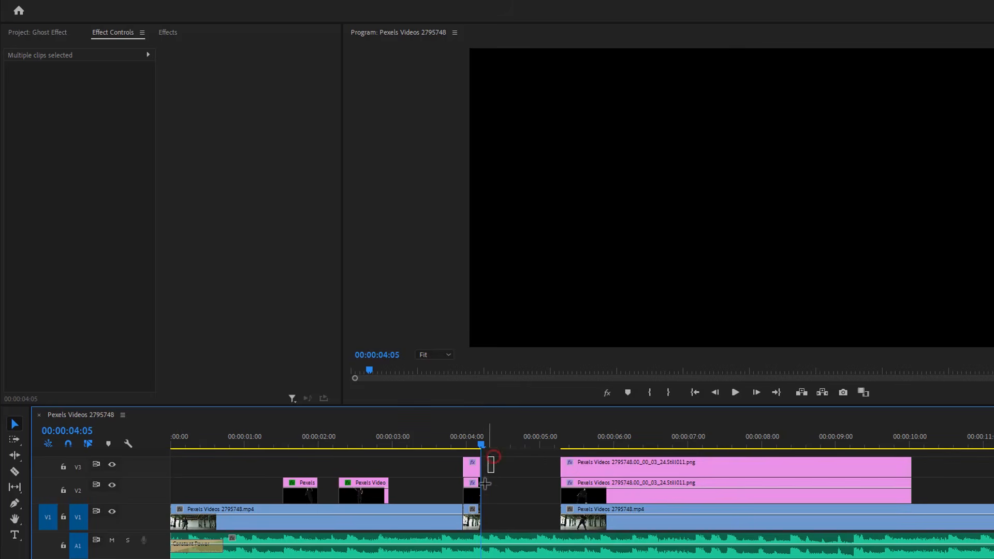
drag(485, 483, 473, 520)
right_click(473, 519)
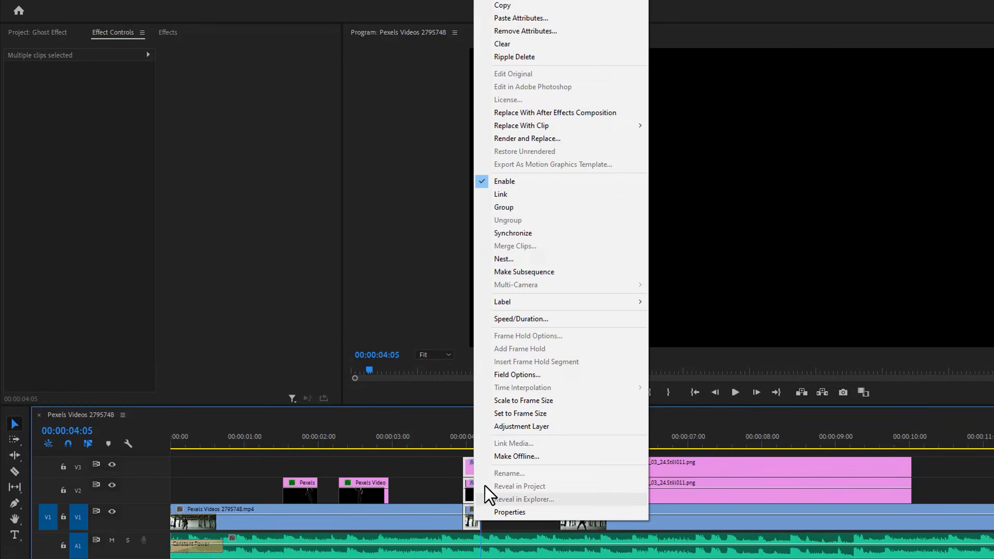
click(522, 258)
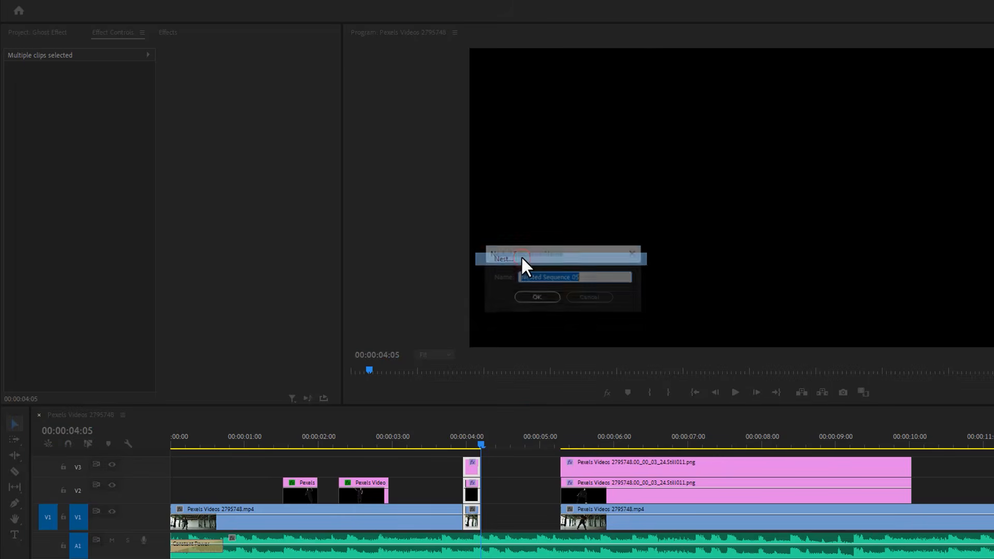
click(529, 295)
- Duplicate Nested Sequence 05 directly after itself on V1 and reverse the copy's speed
scroll(491, 492, up, 4)
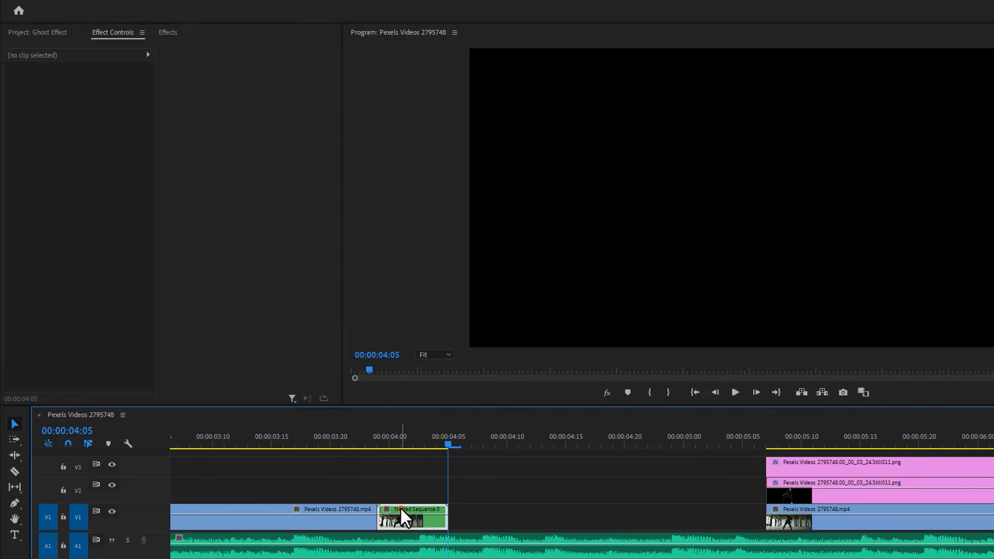
drag(400, 508, 474, 511)
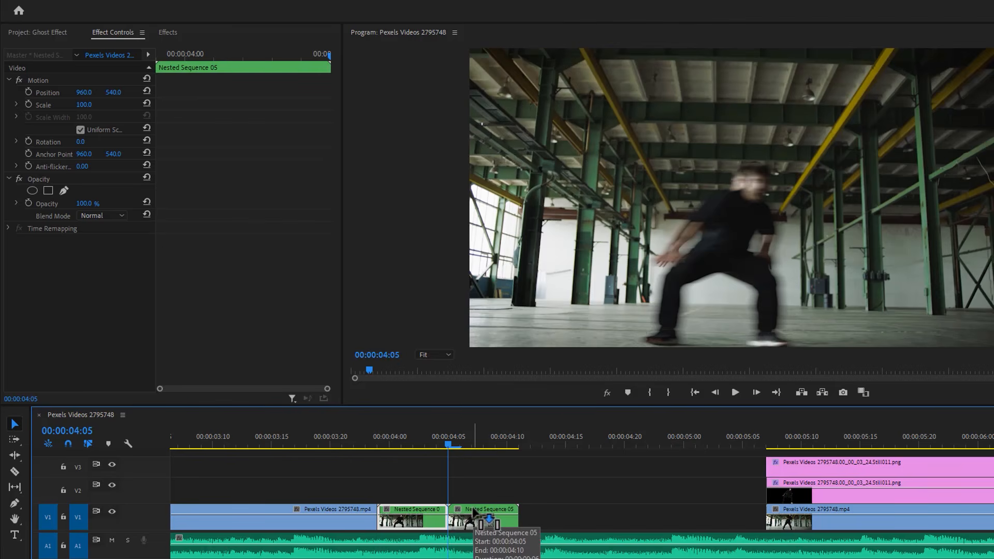
click(472, 508)
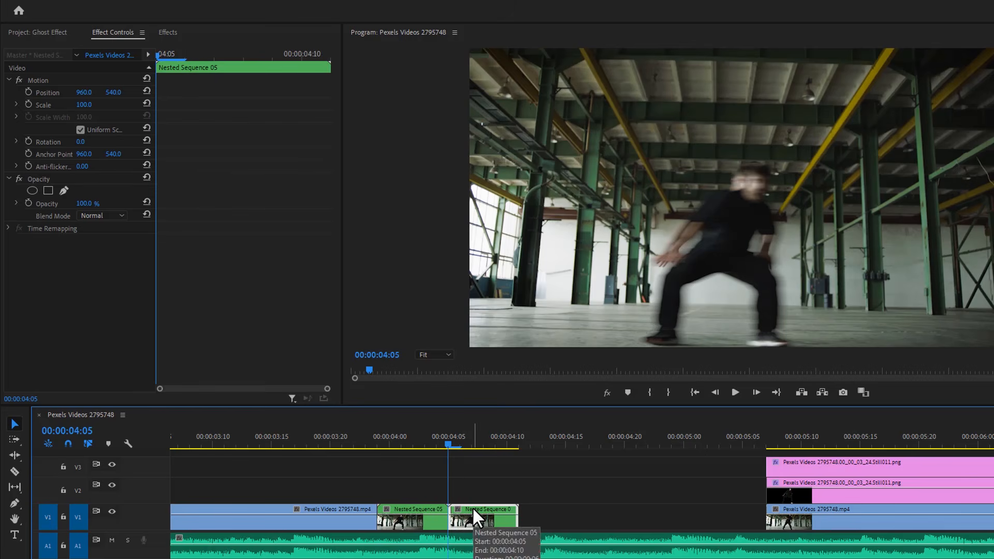
right_click(472, 507)
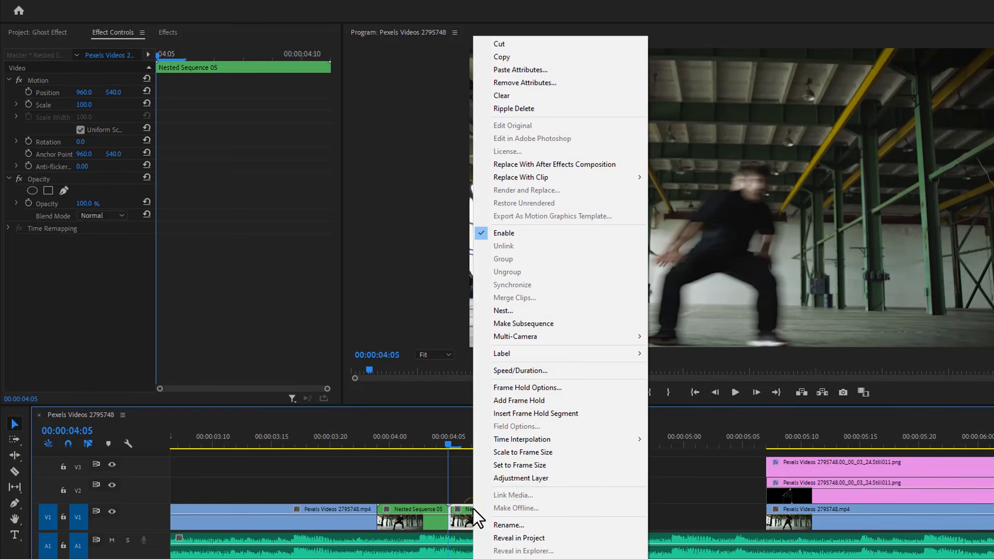
click(553, 368)
click(507, 284)
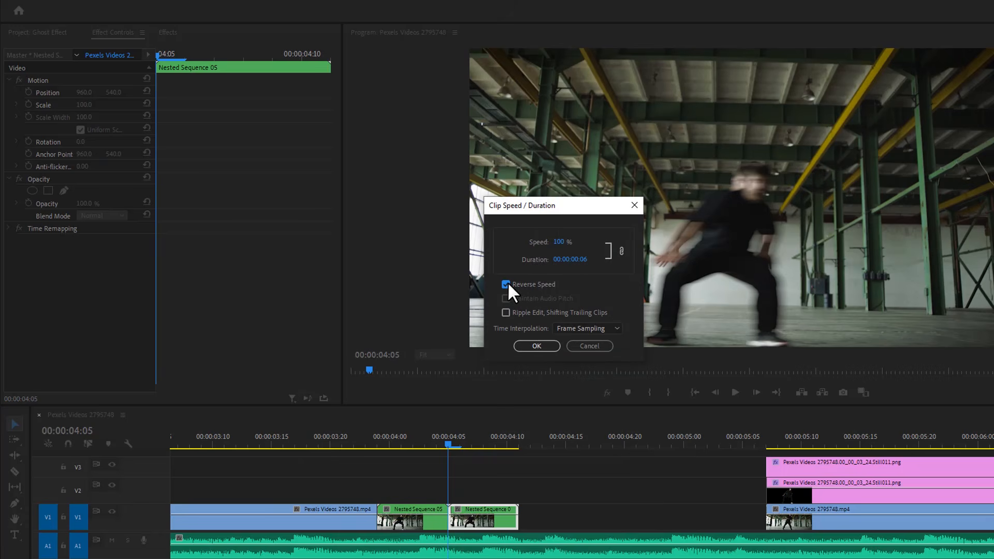
click(538, 345)
scroll(390, 466, down, 4)
drag(361, 437, 286, 448)
key(space)
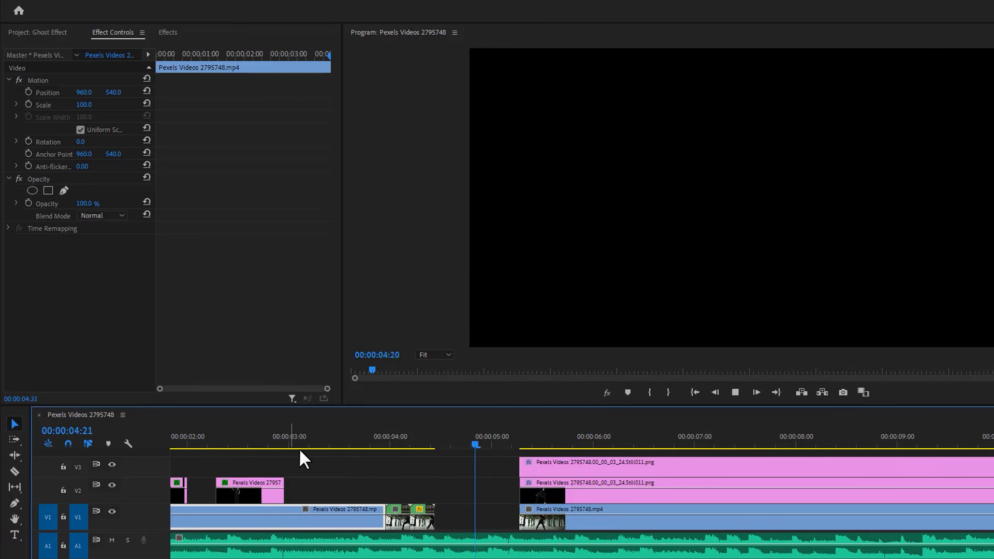
key(space)
- Move the remaining clips up against the reversed nested sequence and delete the leftover stills on V2 and V3
drag(478, 462, 474, 517)
click(932, 497)
drag(932, 497, 788, 459)
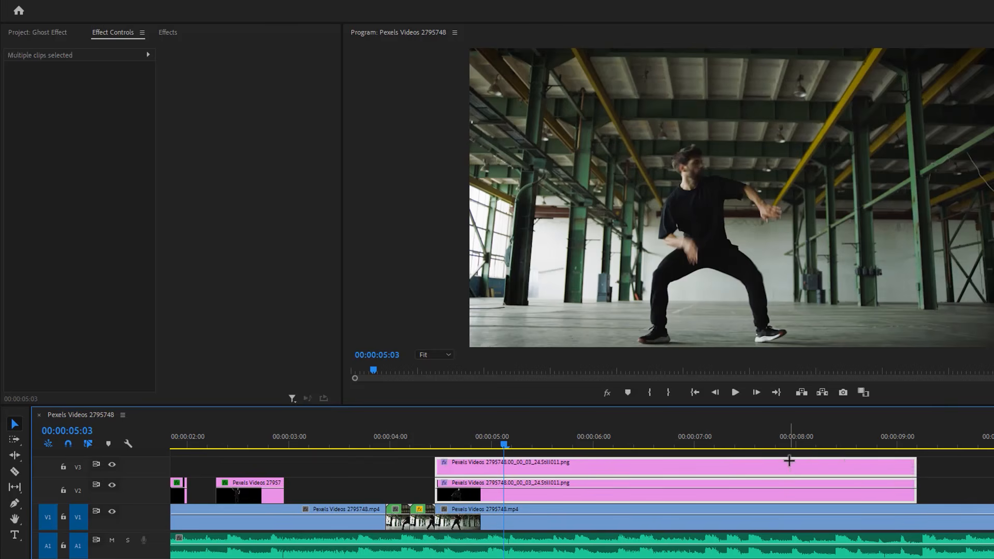
key(Delete)
click(288, 445)
key(space)
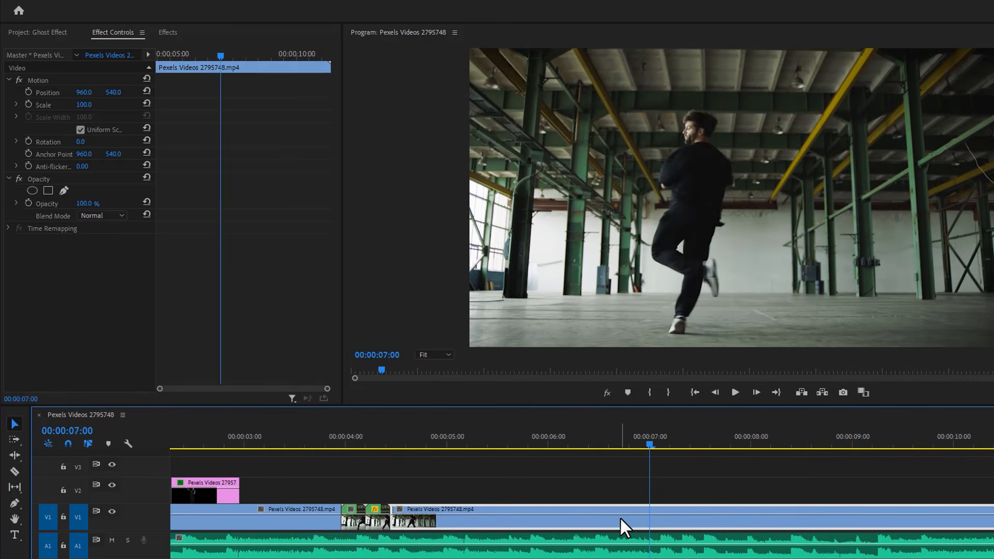
- Duplicate the V1 dance clip that follows the nested sequences onto V2 and set the copy's speed to 90%
drag(619, 516, 622, 493)
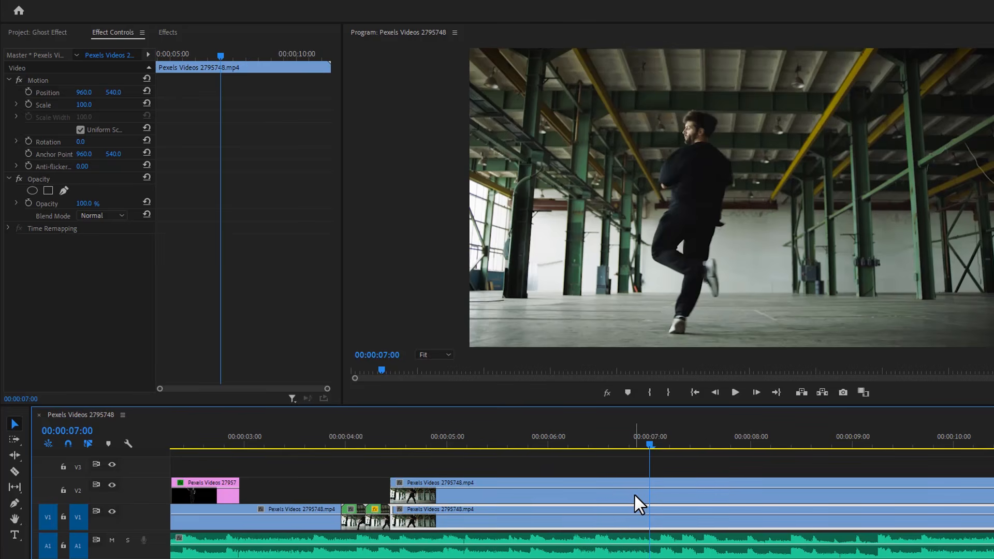
right_click(634, 495)
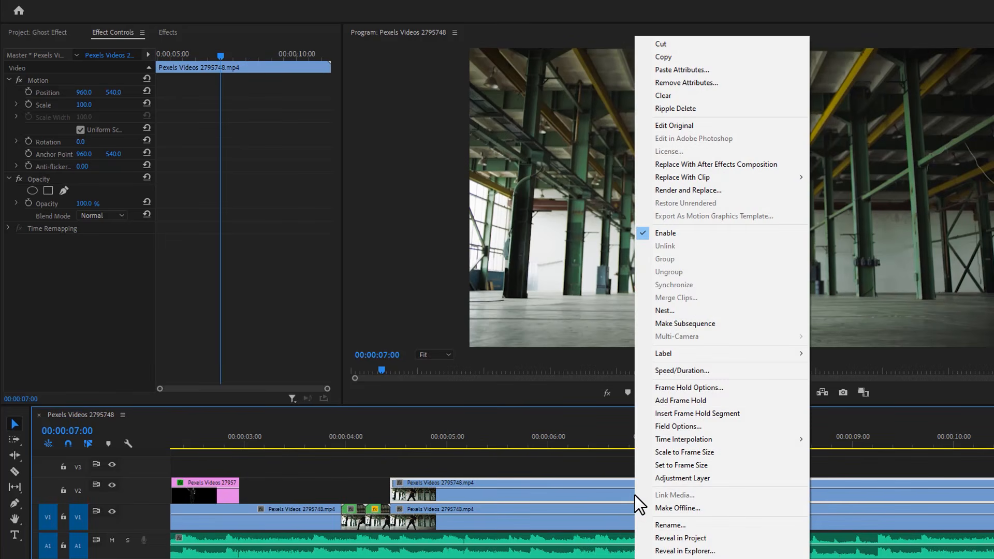
click(692, 372)
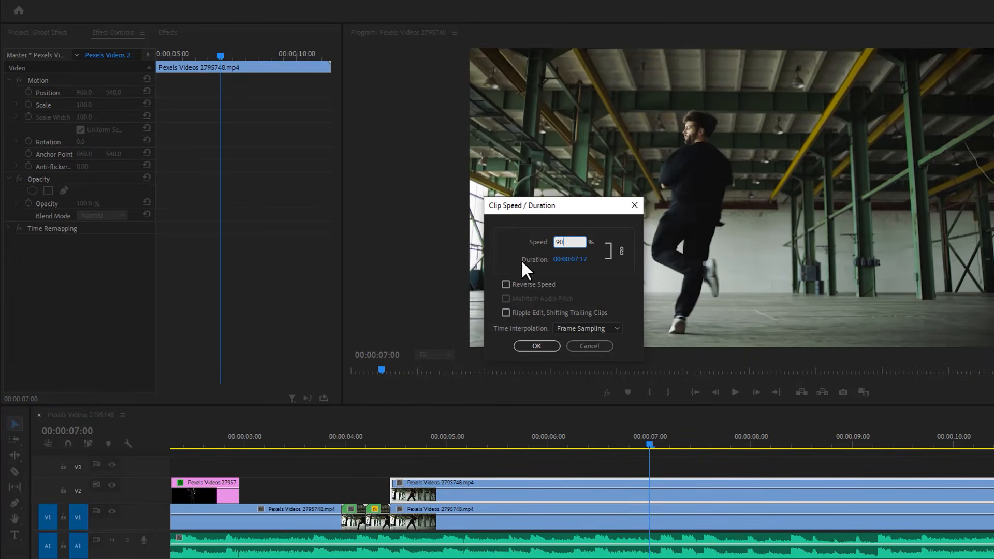
click(539, 347)
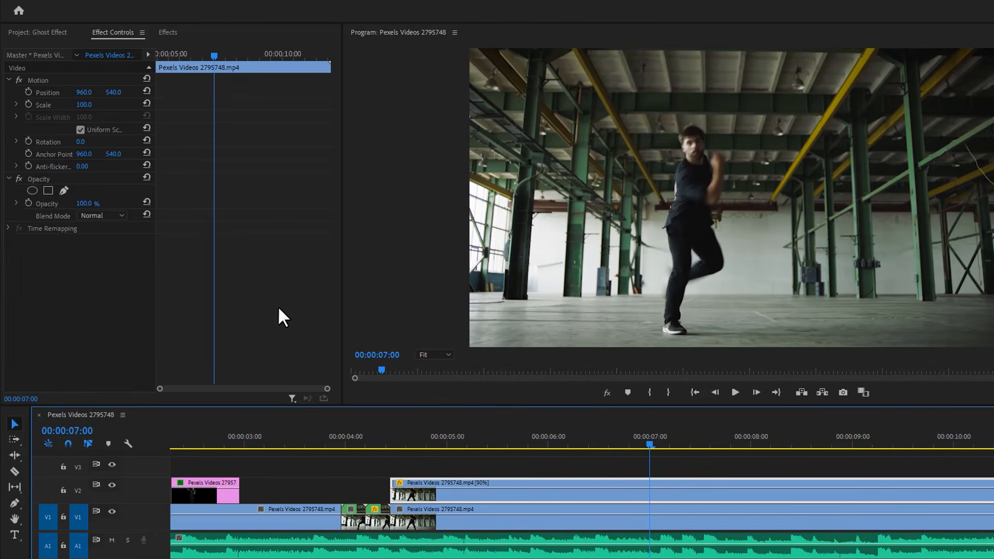
- Set the V2 dance clip's opacity to 50% and play back the ghost overlay from the start of that clip
click(84, 203)
text(5)
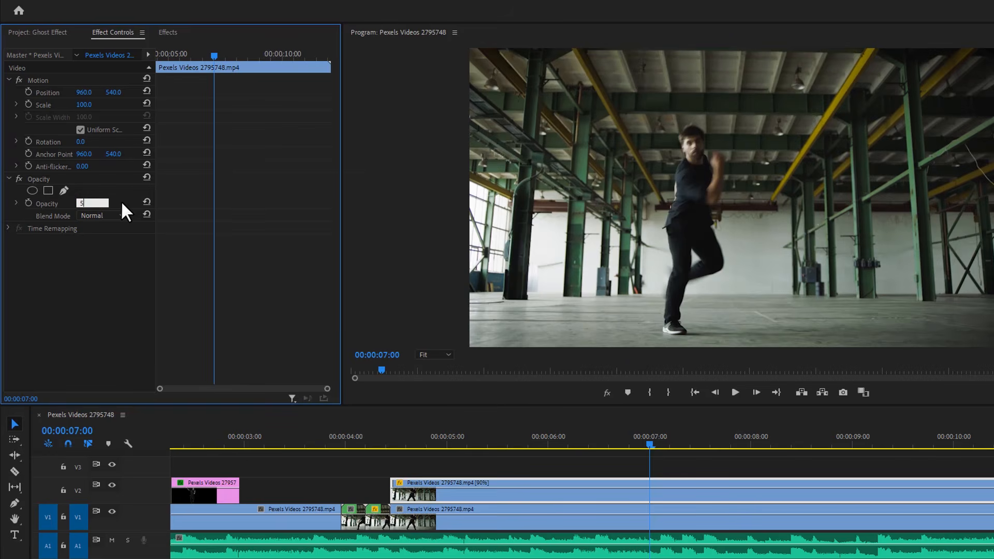
text(0)
key(Return)
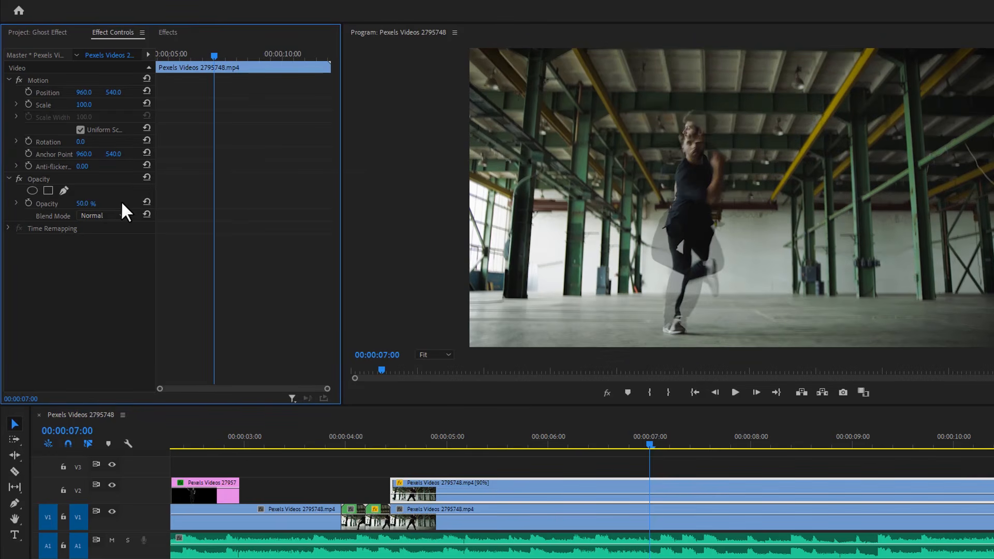
click(396, 438)
key(space)
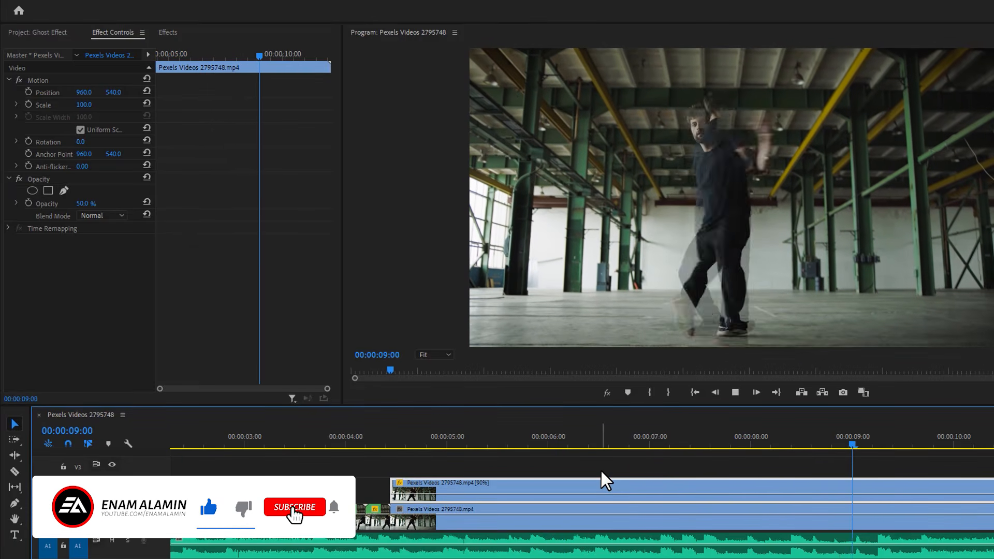
key(space)
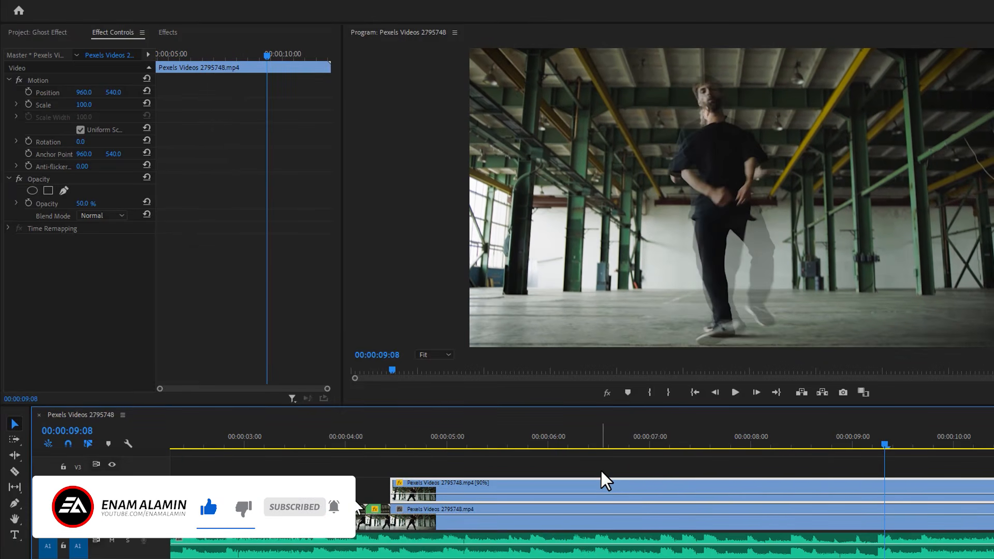